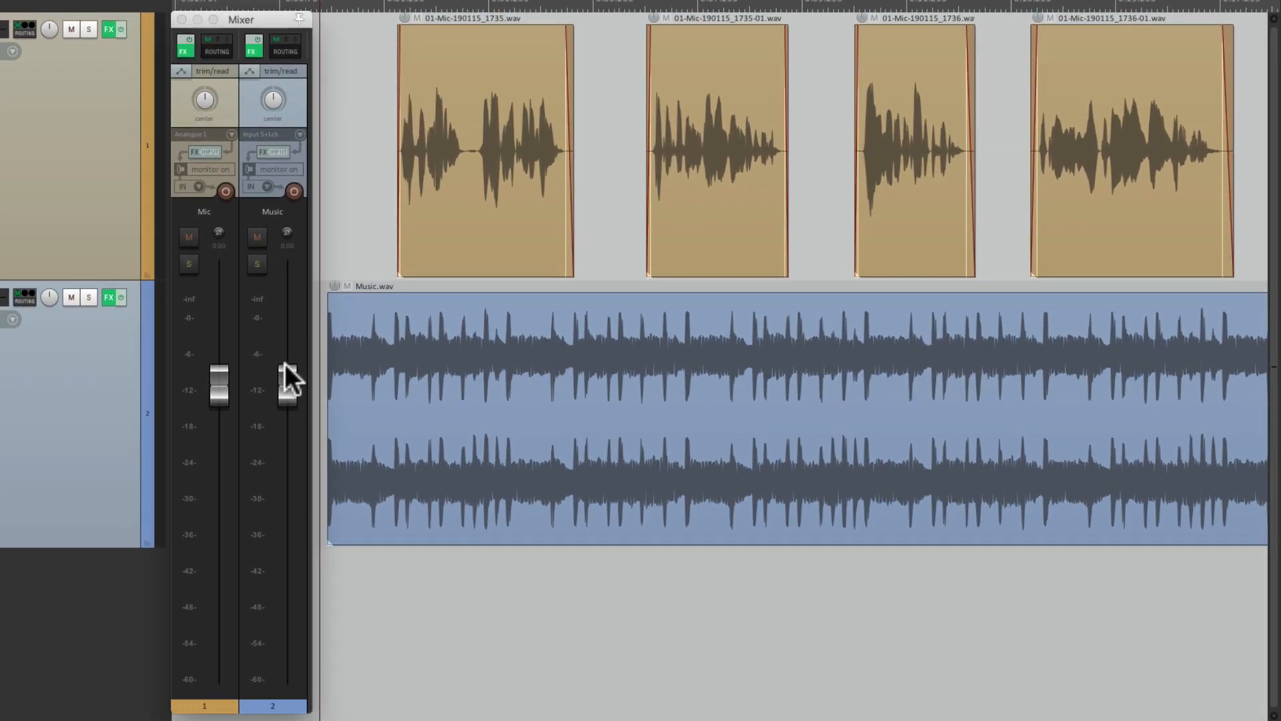
Step: Play the project while moving the Music track's volume fader by hand beneath the voice clips
mouse_move(282, 382)
key(space)
mouse_move(290, 387)
mouse_down()
mouse_move(291, 431)
mouse_move(290, 388)
mouse_up()
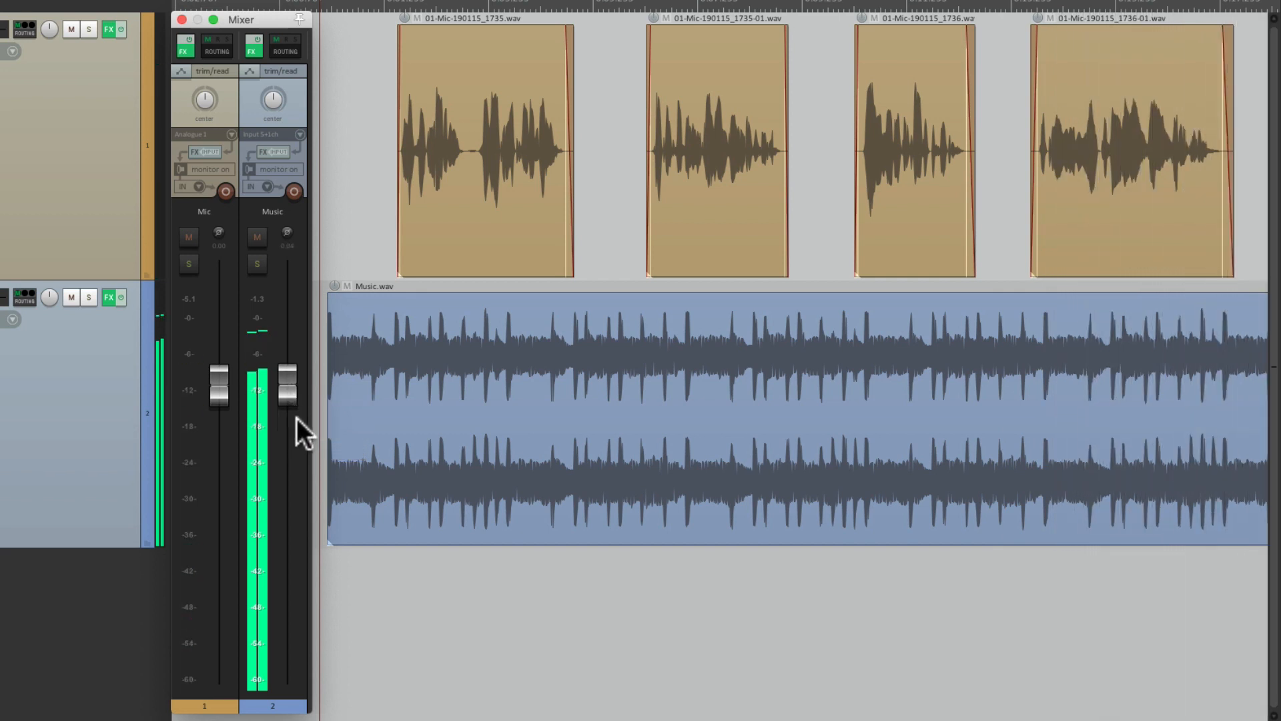
key(space)
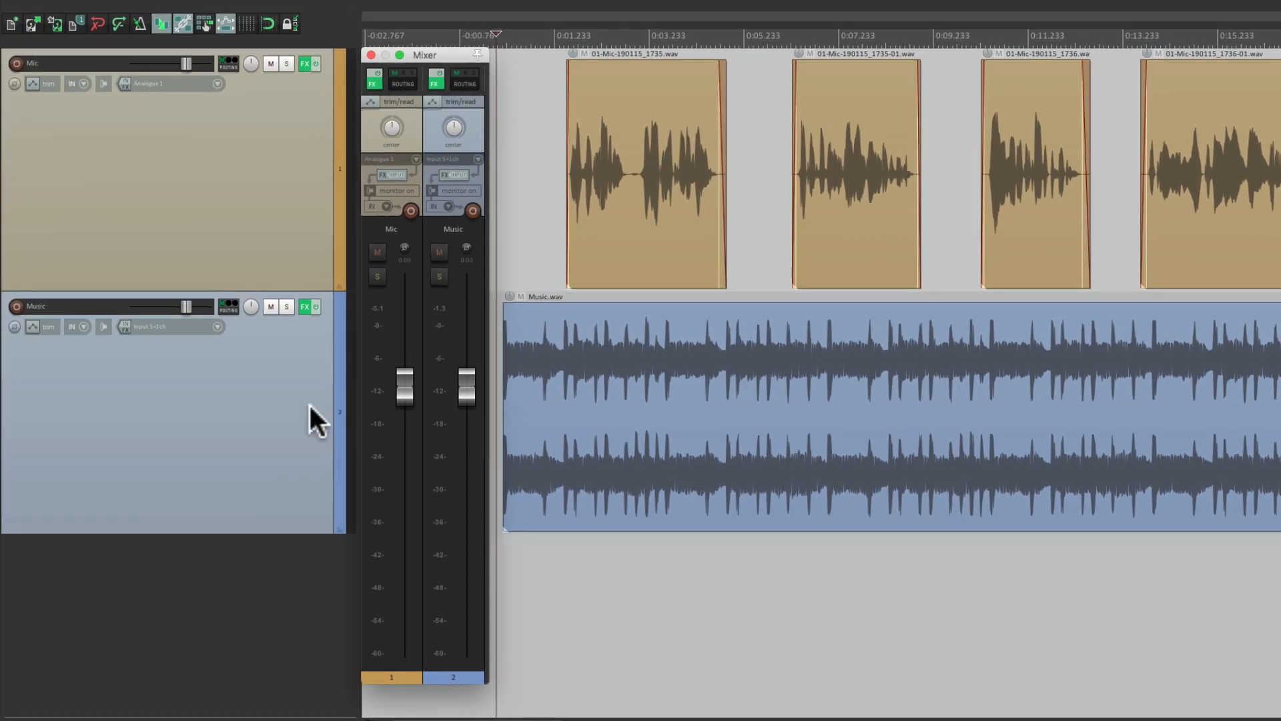
Step: Show the Music track's volume envelope and set the track's automation mode to Touch
click(105, 409)
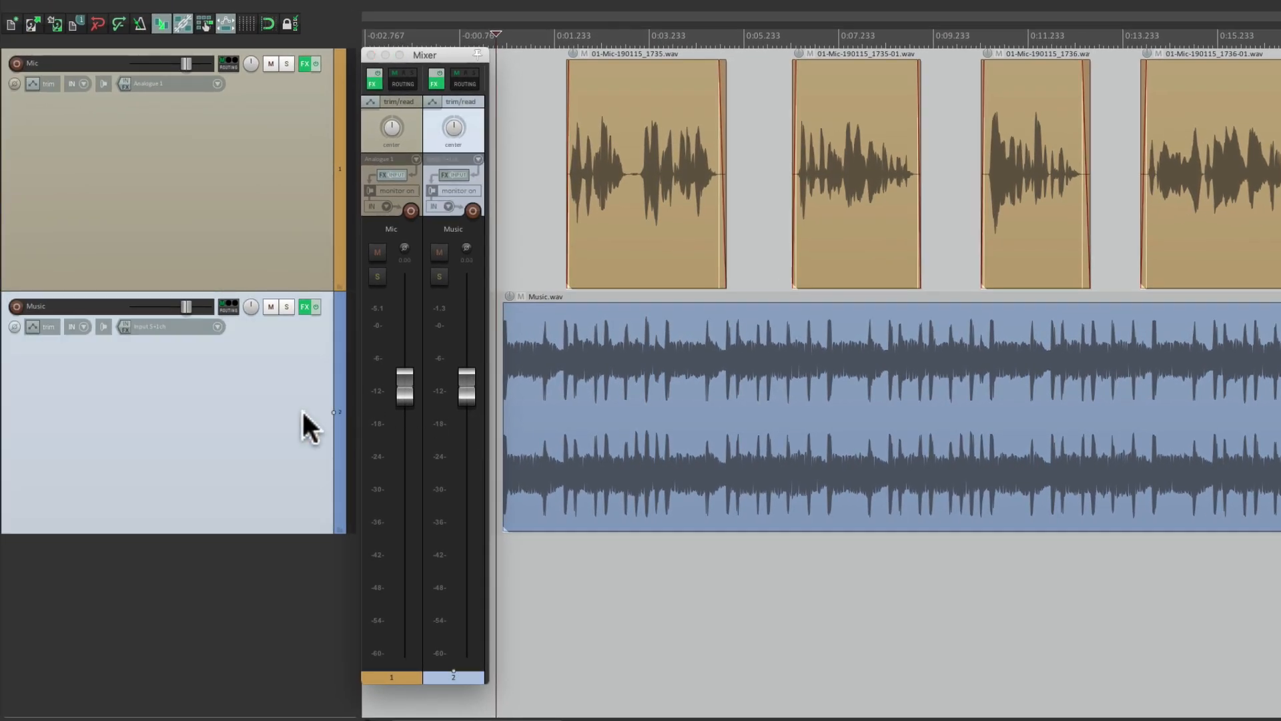
key(v)
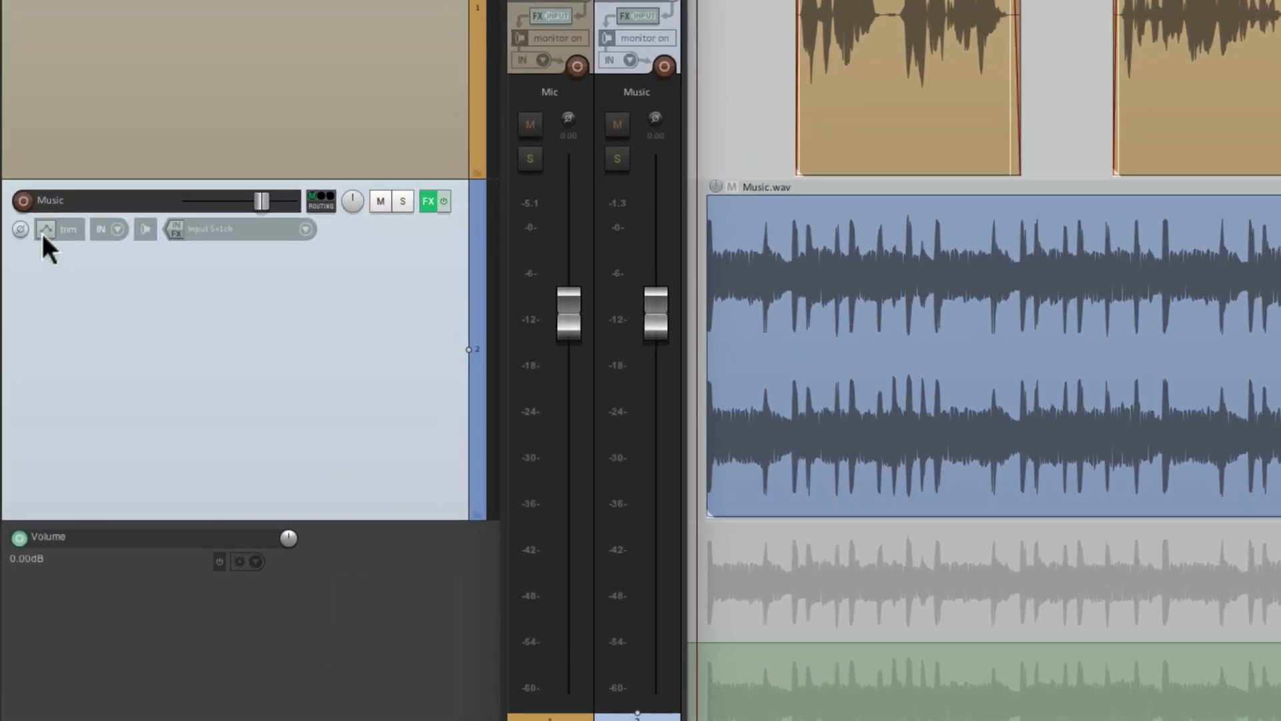
click(31, 326)
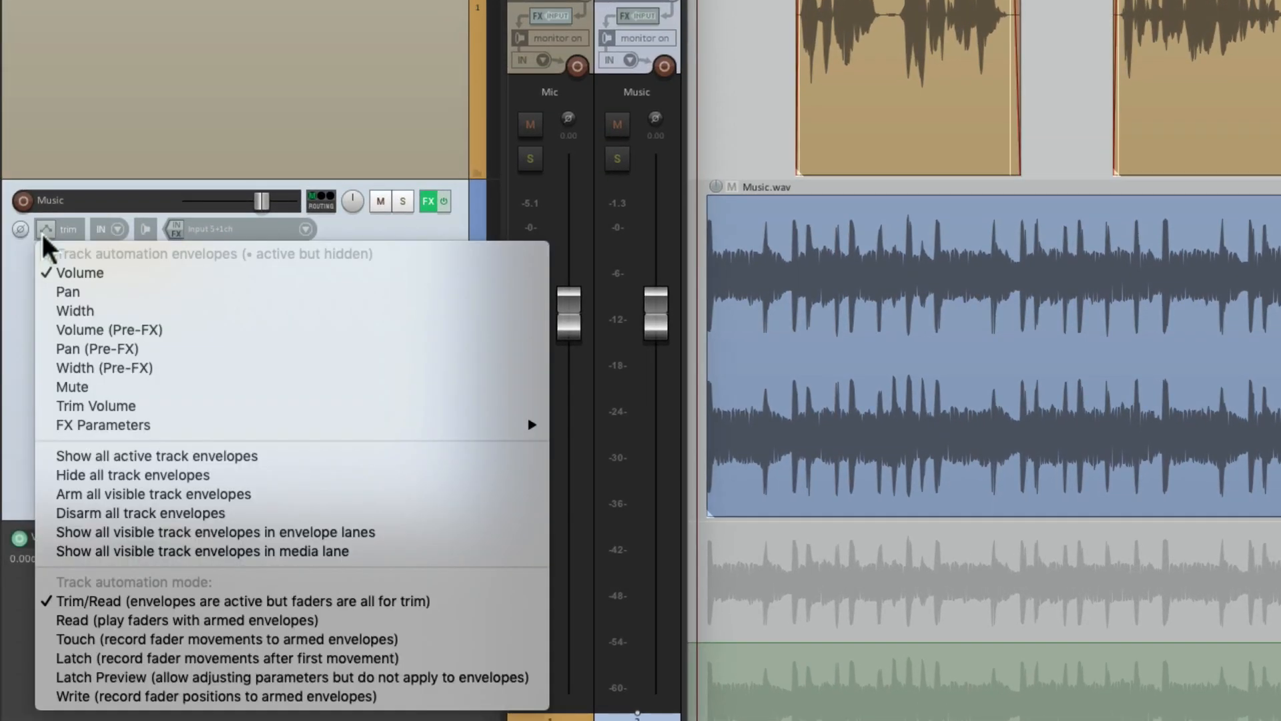
click(39, 631)
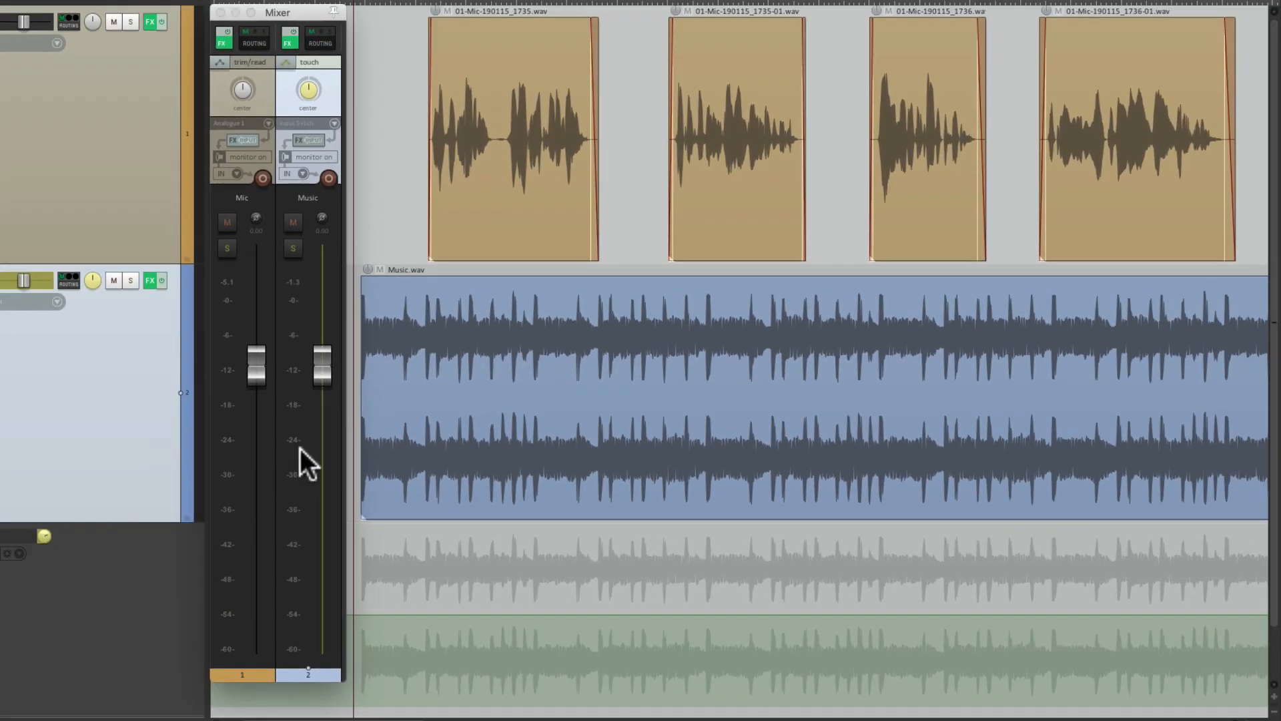
Step: Record Touch volume automation on the Music track, lowering it about 5 dB under the first two voice clips and releasing the fader after each
mouse_move(325, 374)
key(space)
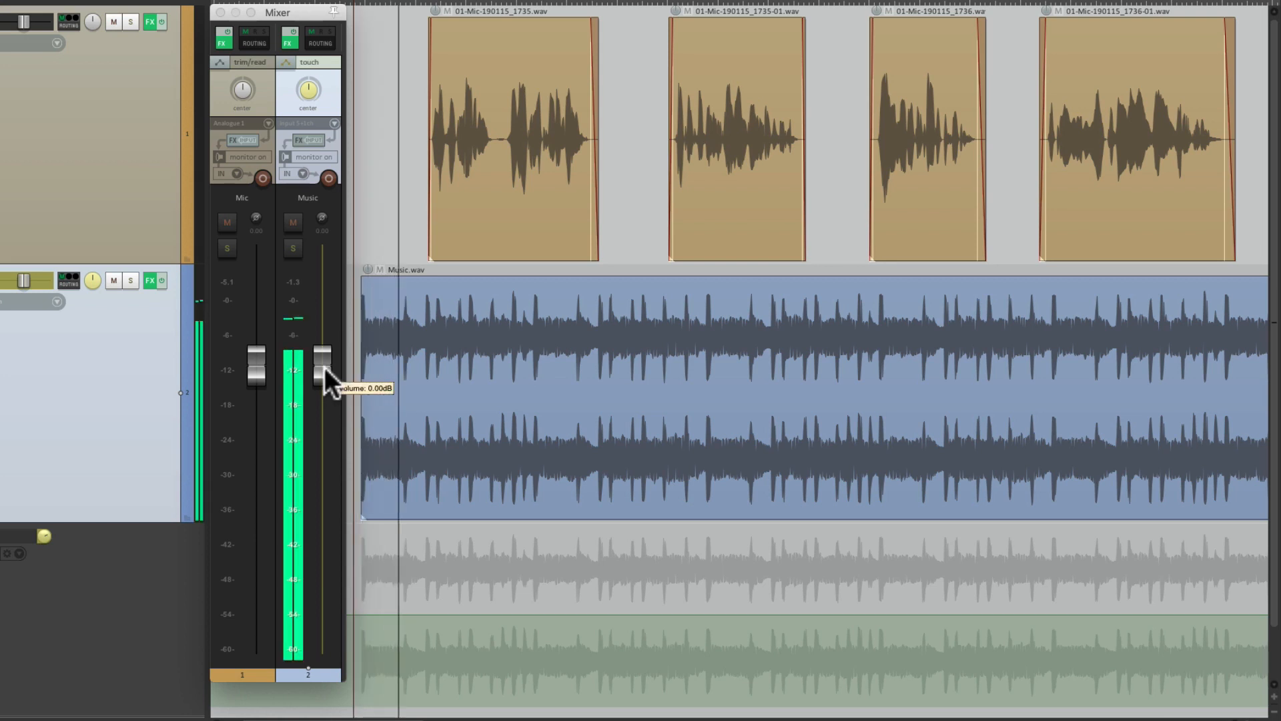
drag(324, 367, 323, 411)
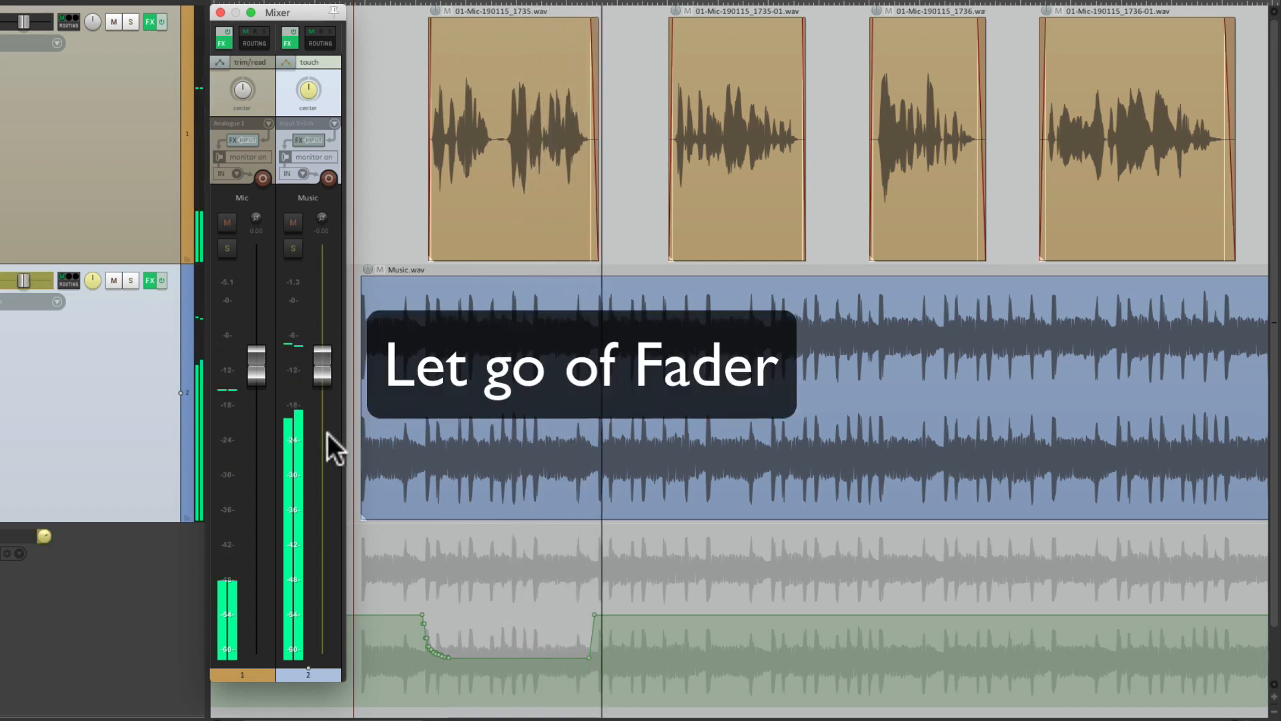
drag(323, 363, 319, 401)
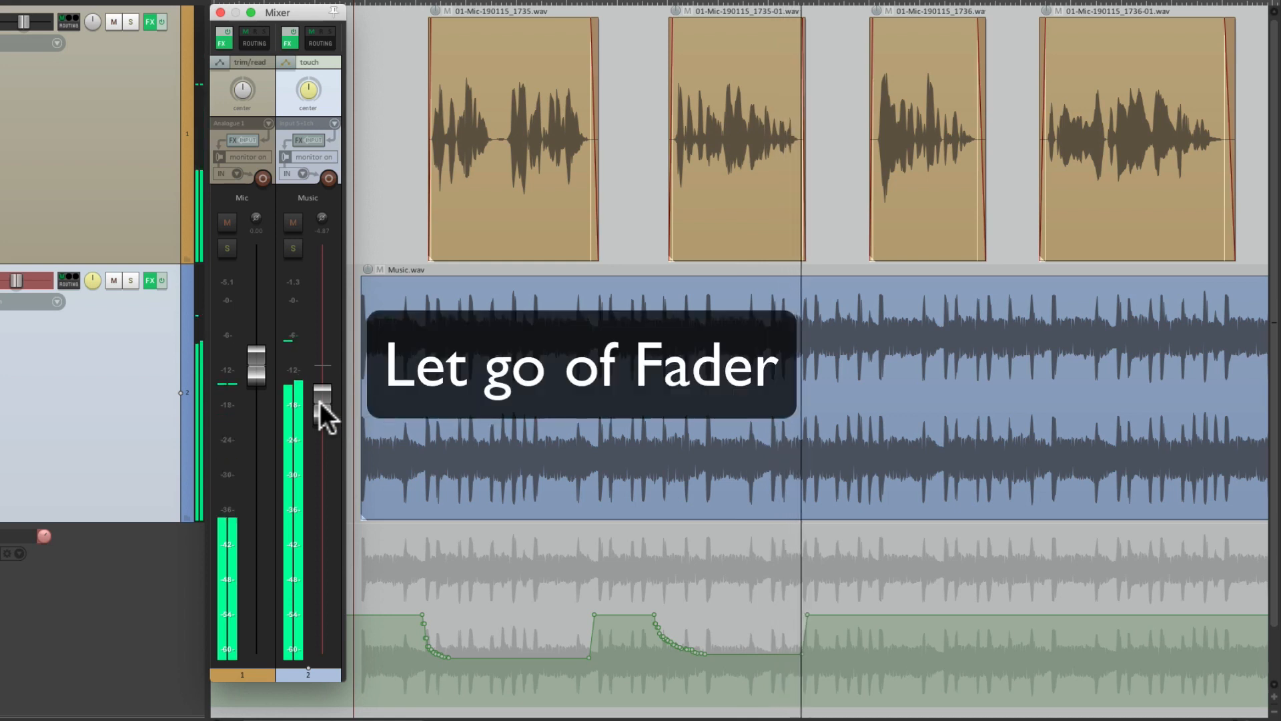
key(space)
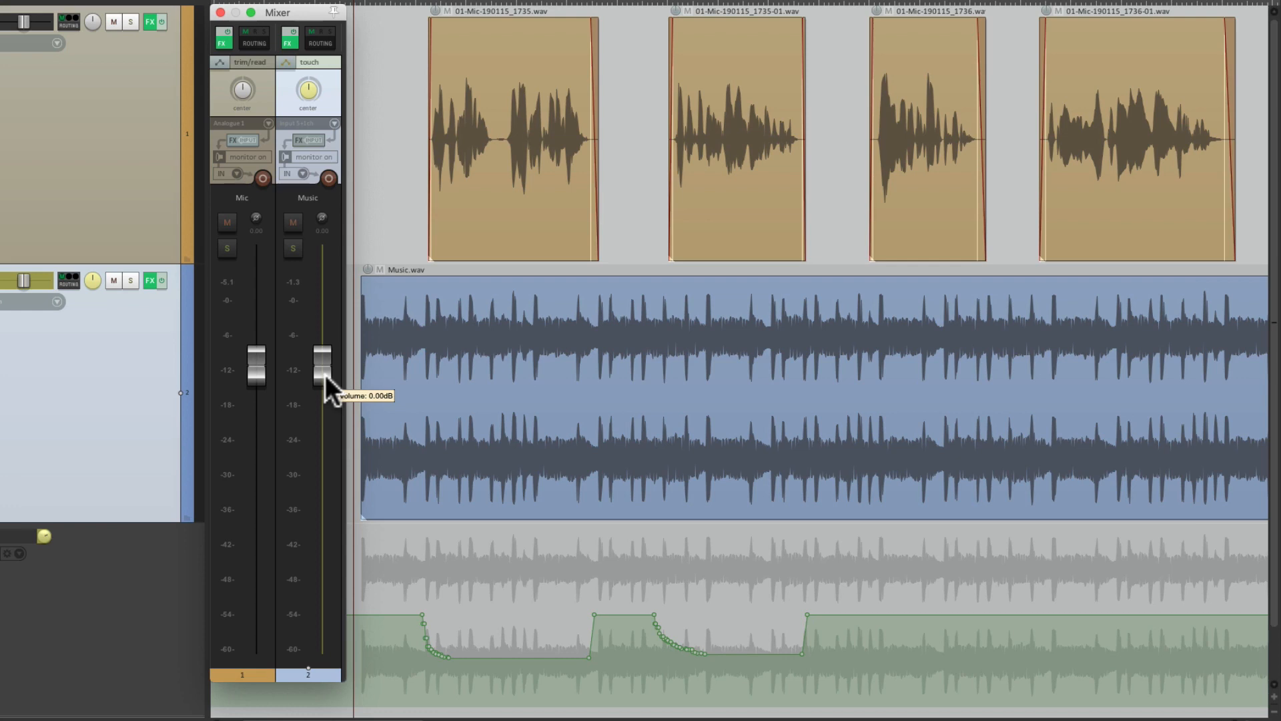
Step: Set the automation recording return speed to 400 ms in the automation preferences
key(super+comma)
scroll(295, 226, down, 5)
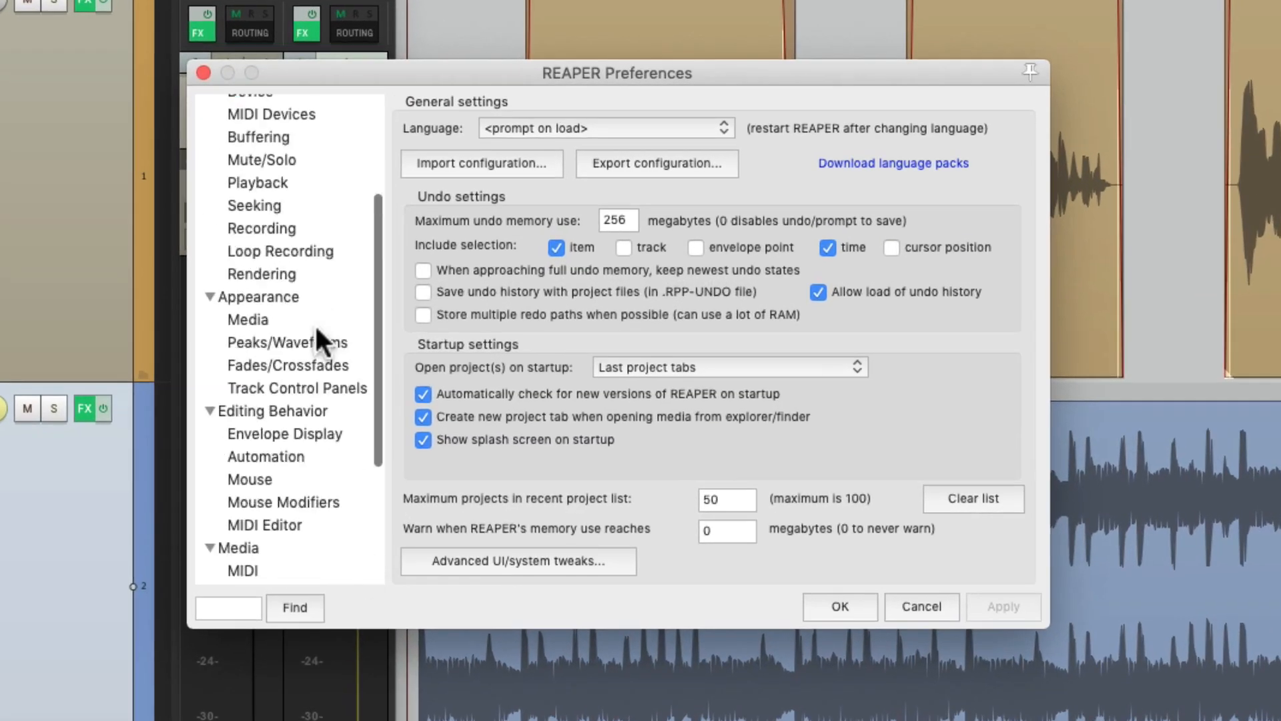
scroll(314, 323, down, 6)
click(308, 253)
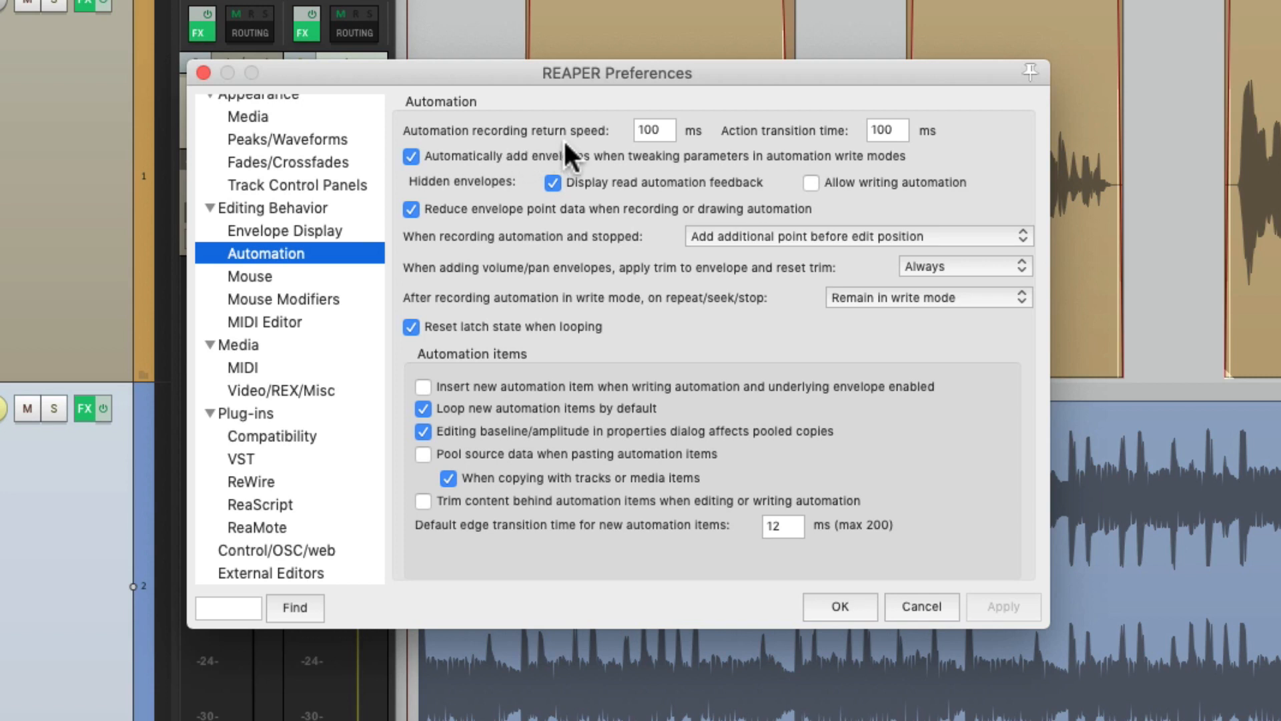
click(667, 130)
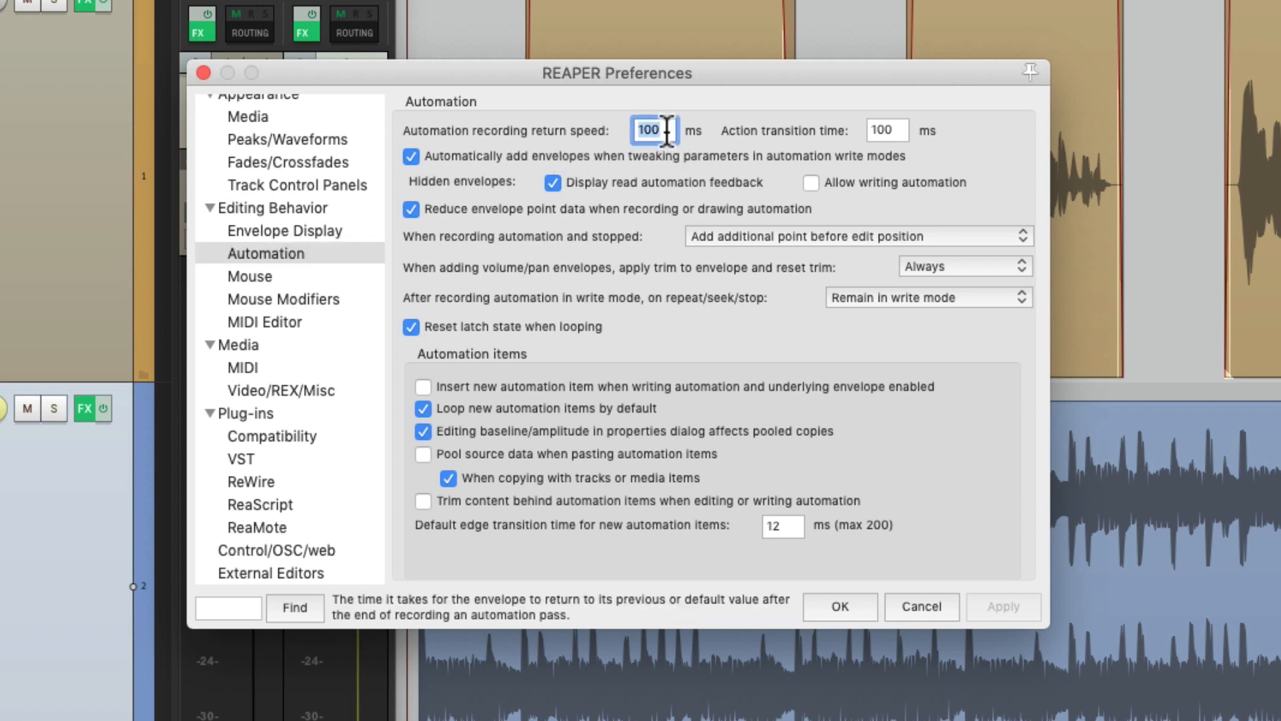
text(400)
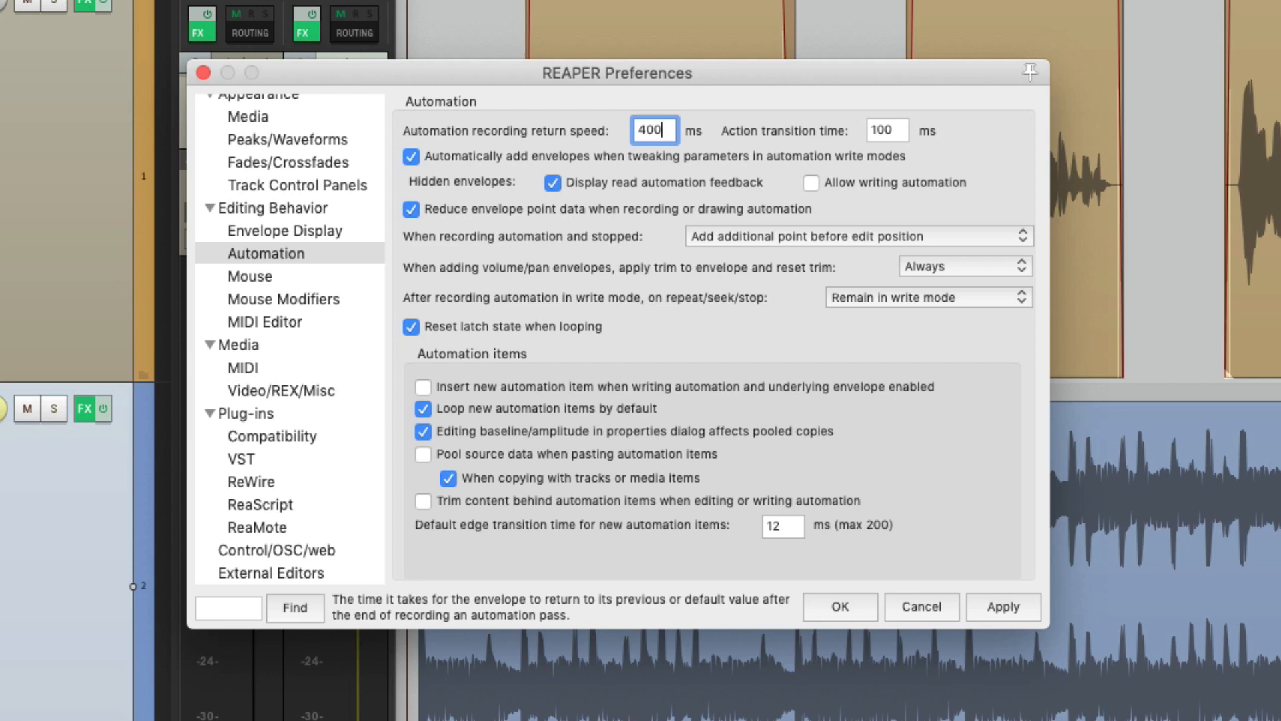
click(831, 607)
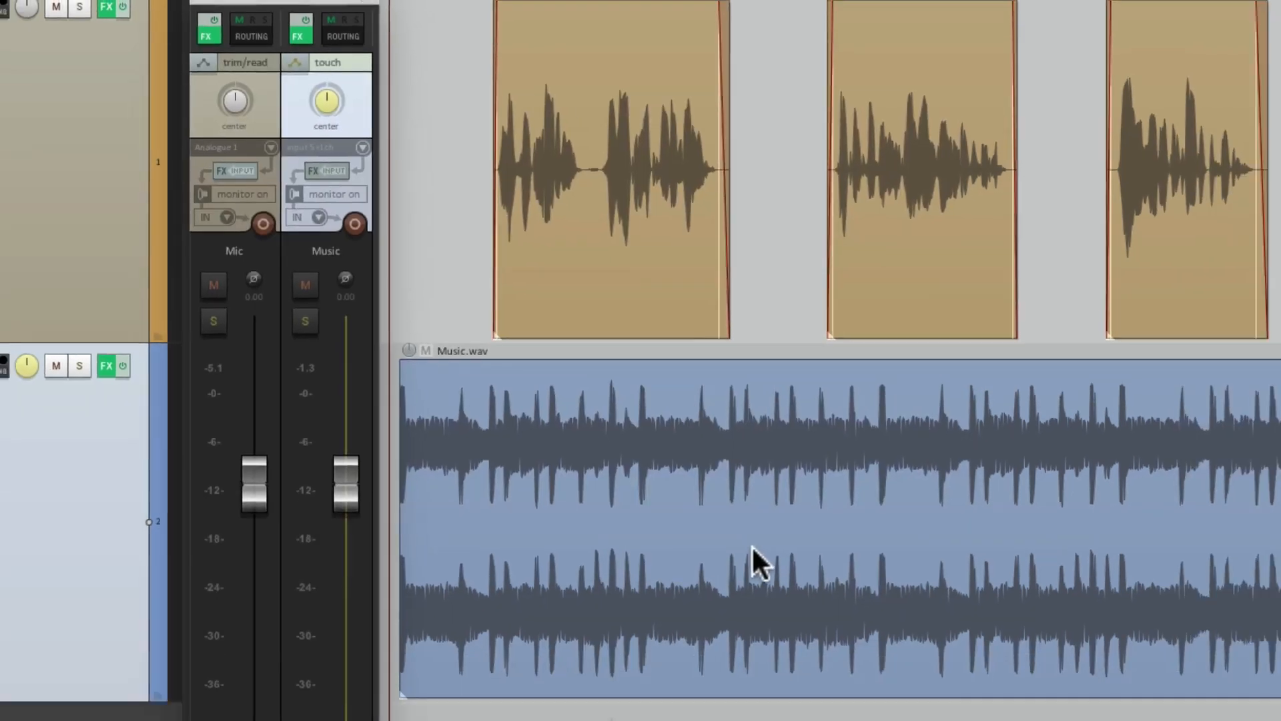
Step: Record Touch volume automation on the Music track during playback, lowering the music under each of the four voice clips
key(space)
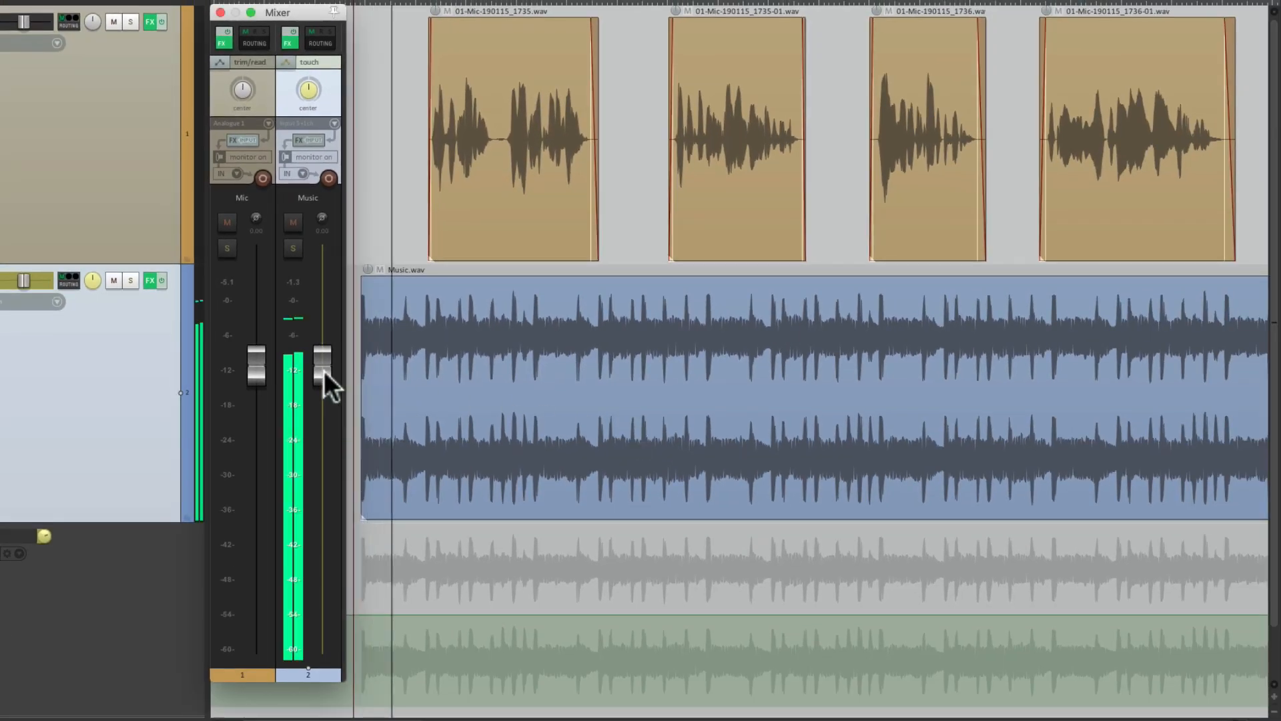
drag(323, 370, 317, 406)
key(space)
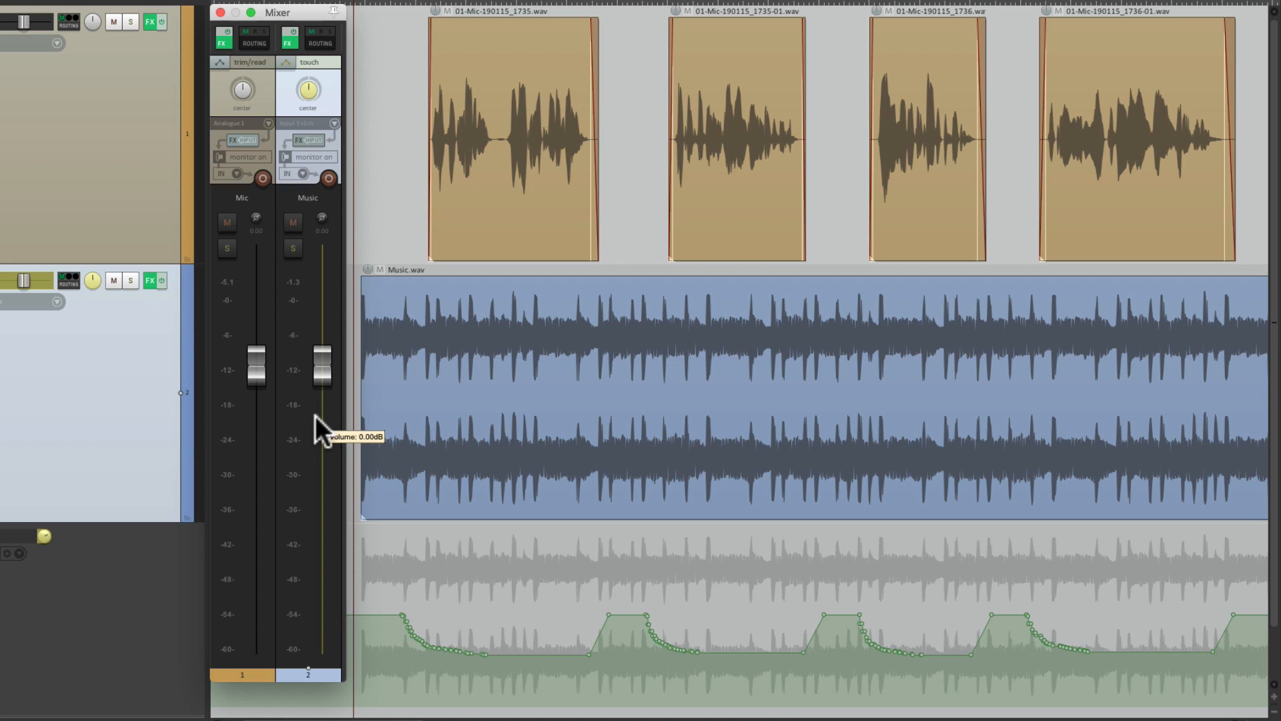
Step: Clear the recorded volume automation and set the Music track's automation mode to Trim/Read
key(Delete)
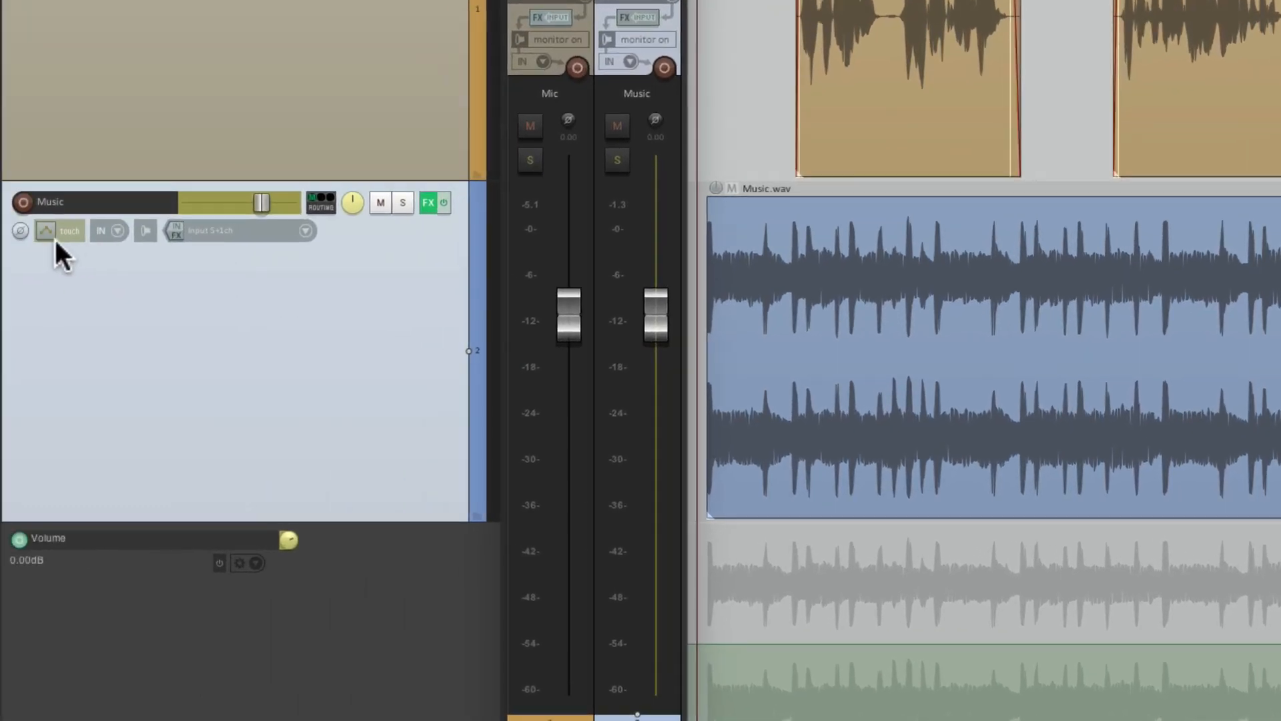
click(45, 231)
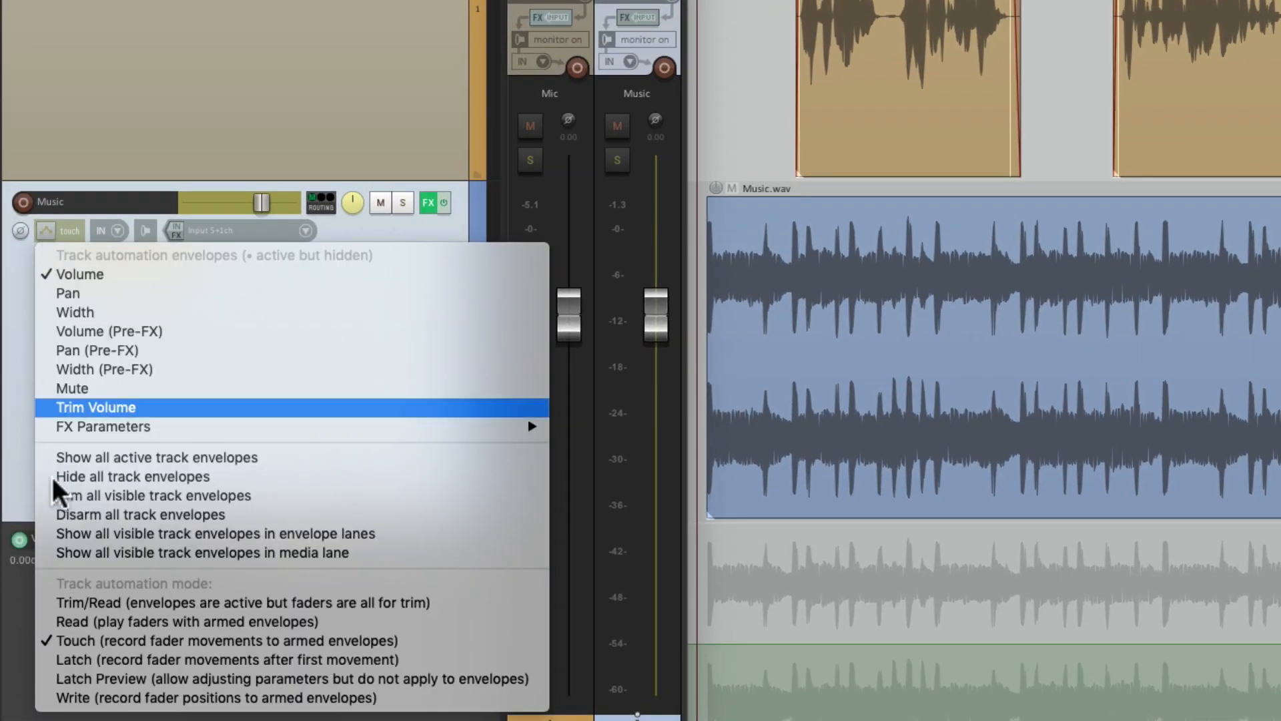
click(51, 601)
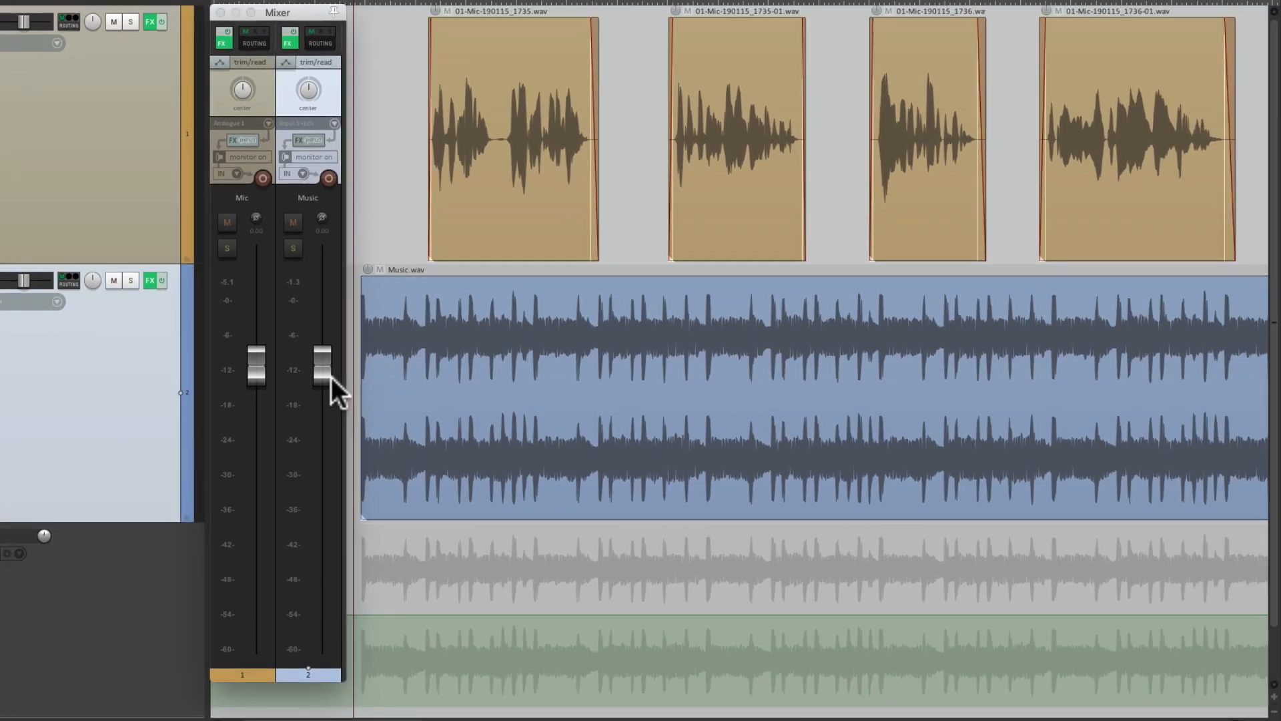
Step: Try adjusting the Music track's volume with the fader during playback, and reset the fader to 0.00 dB
key(space)
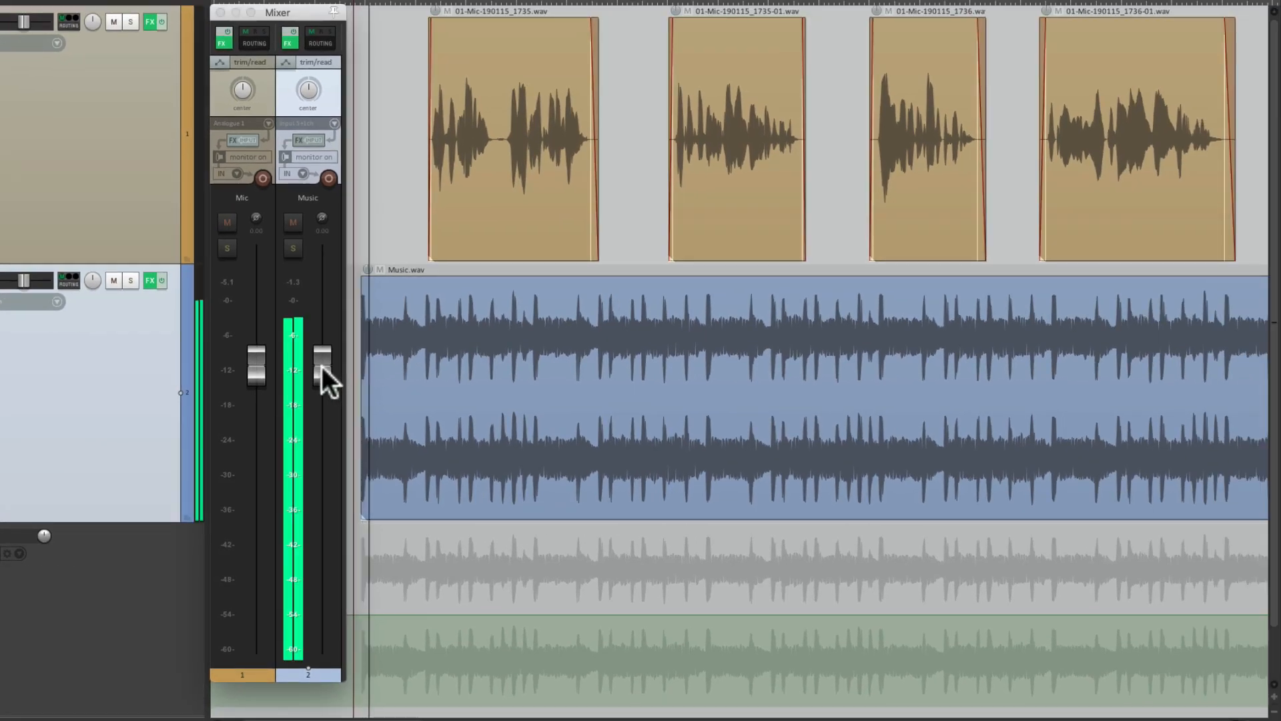
drag(322, 367, 322, 366)
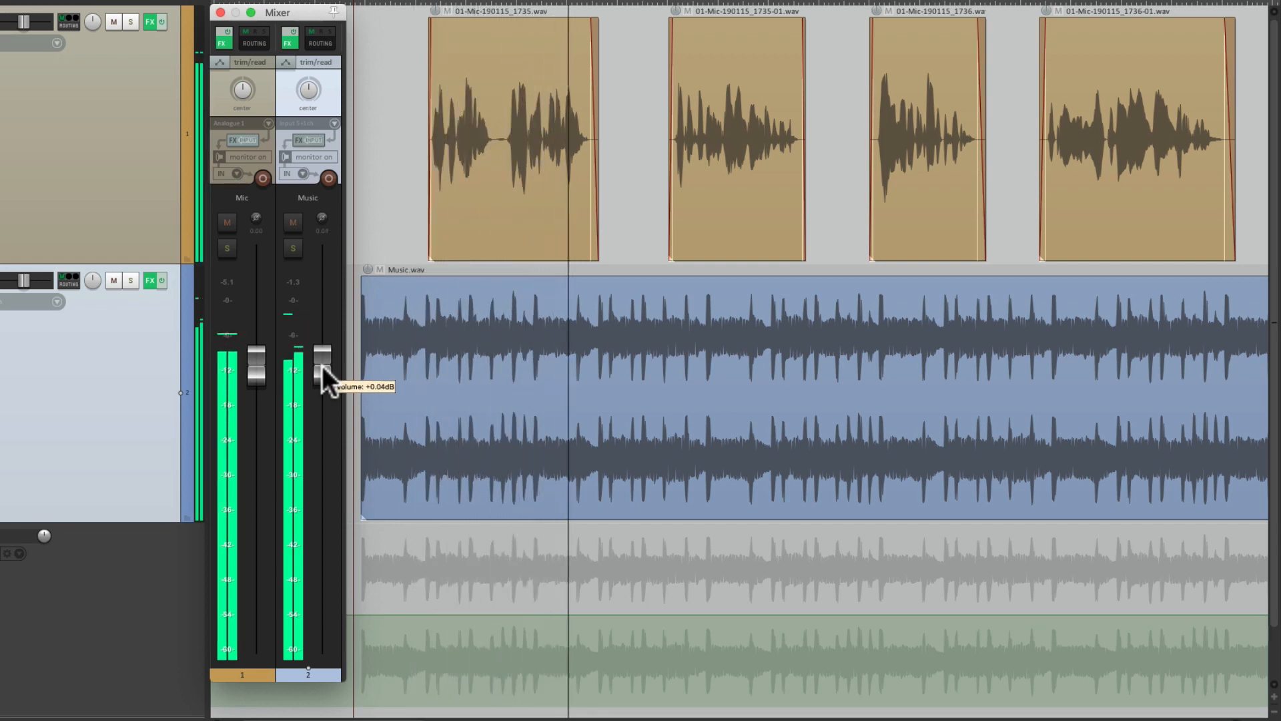
key(space)
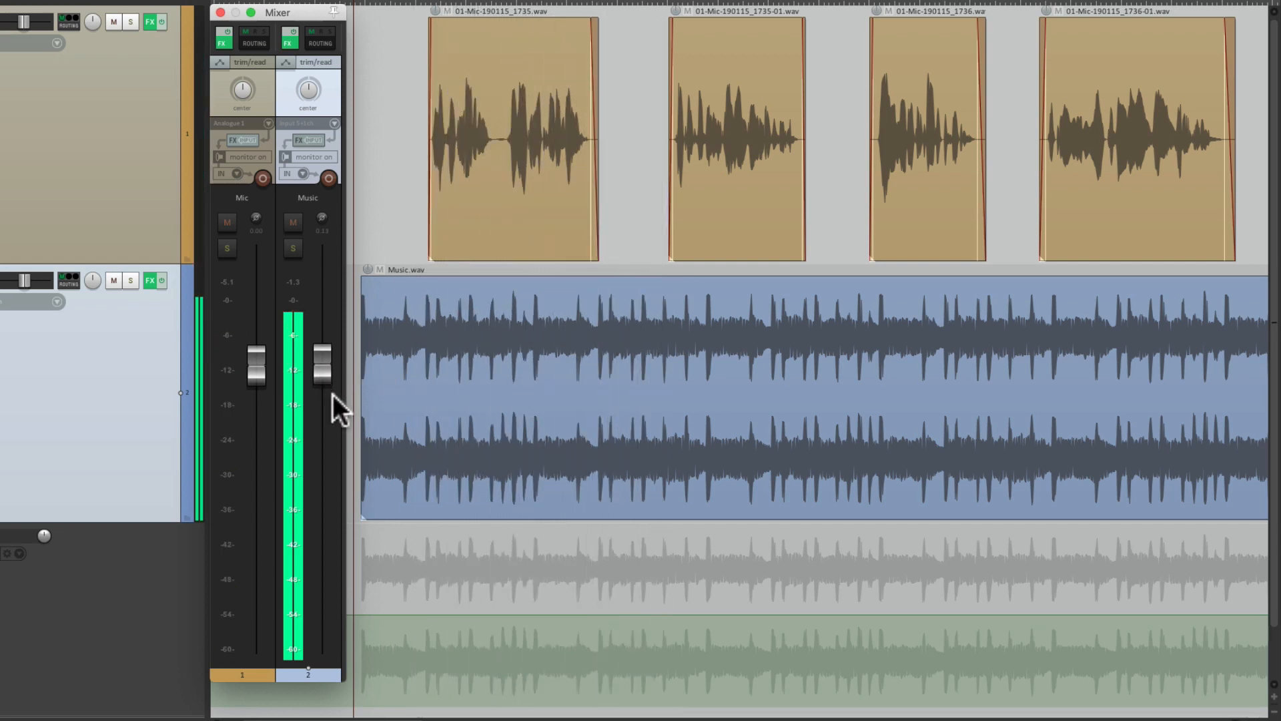
double_click(323, 374)
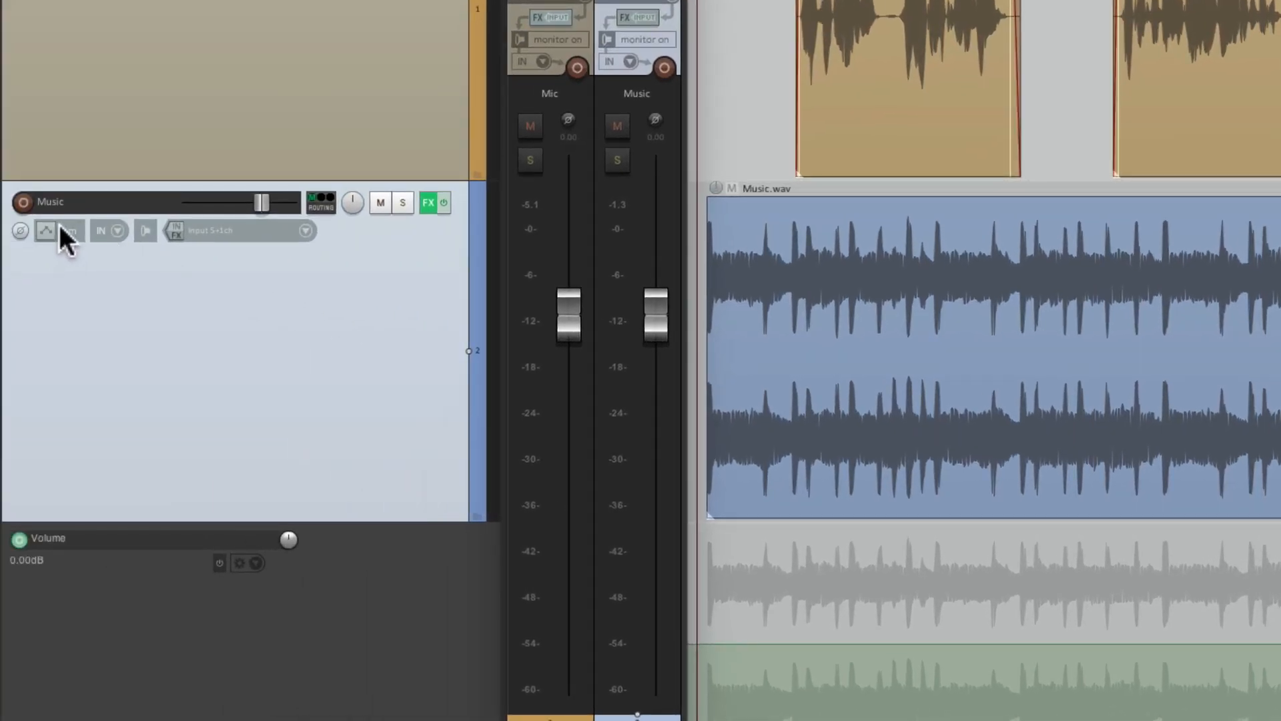
Step: Set the Music track's automation mode to Latch Preview and audition its volume at -5.02 dB during playback
click(46, 230)
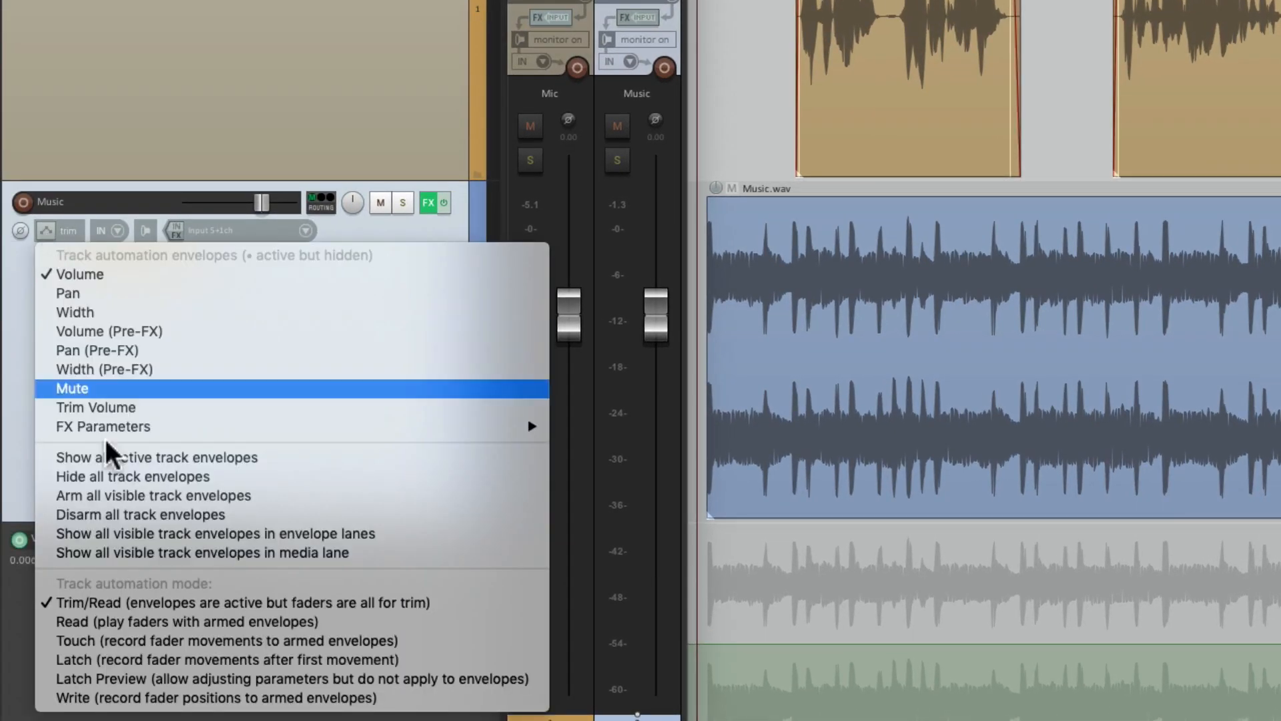
click(48, 683)
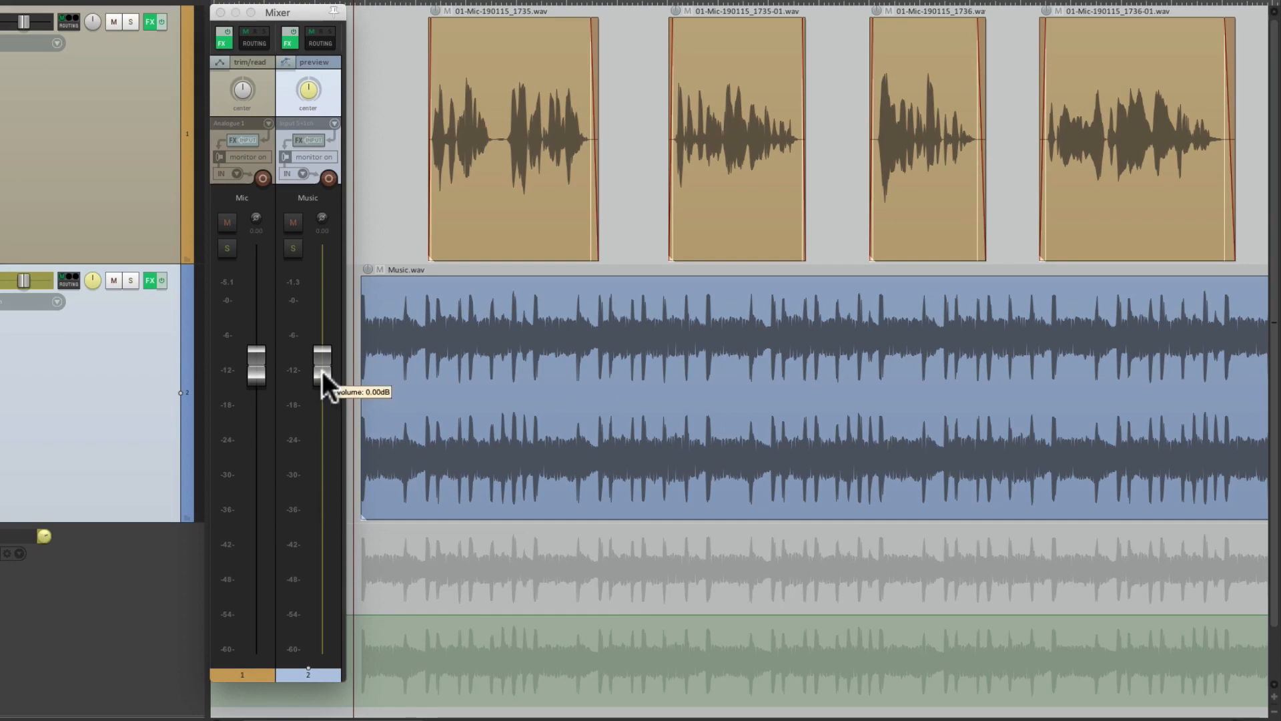
drag(322, 371, 326, 410)
mouse_move(325, 408)
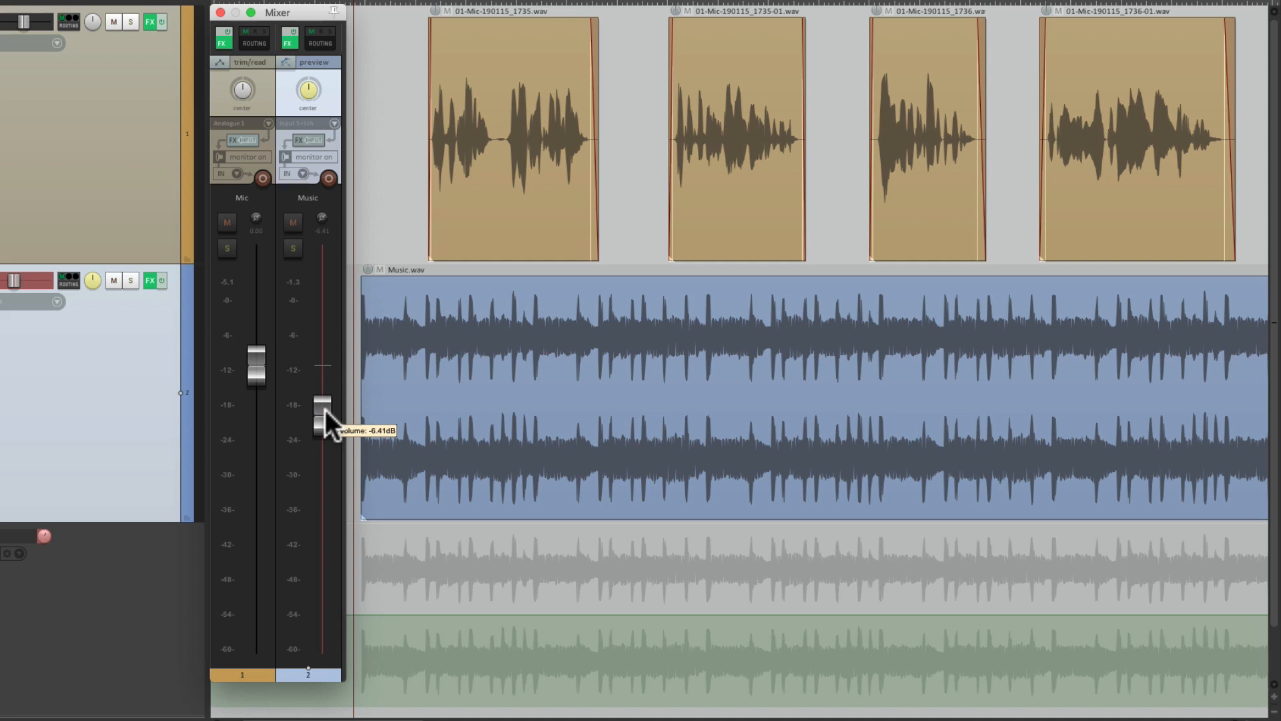
key(space)
drag(323, 406, 323, 397)
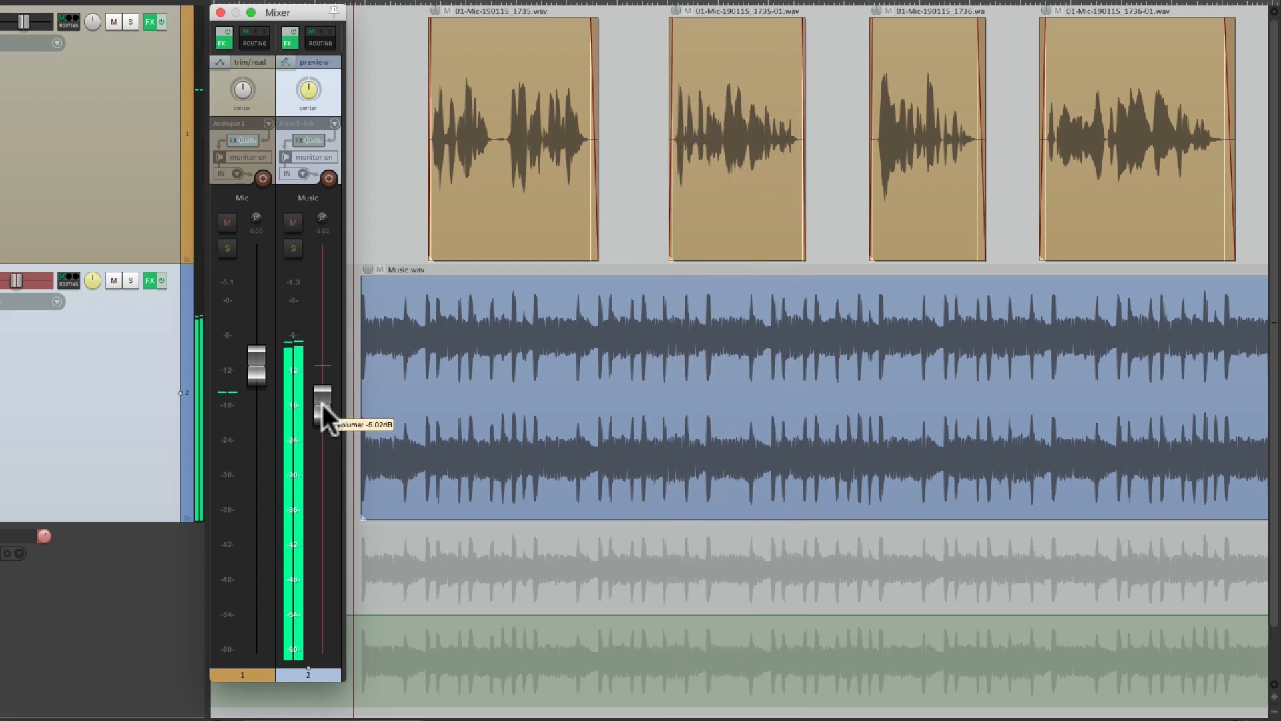
key(space)
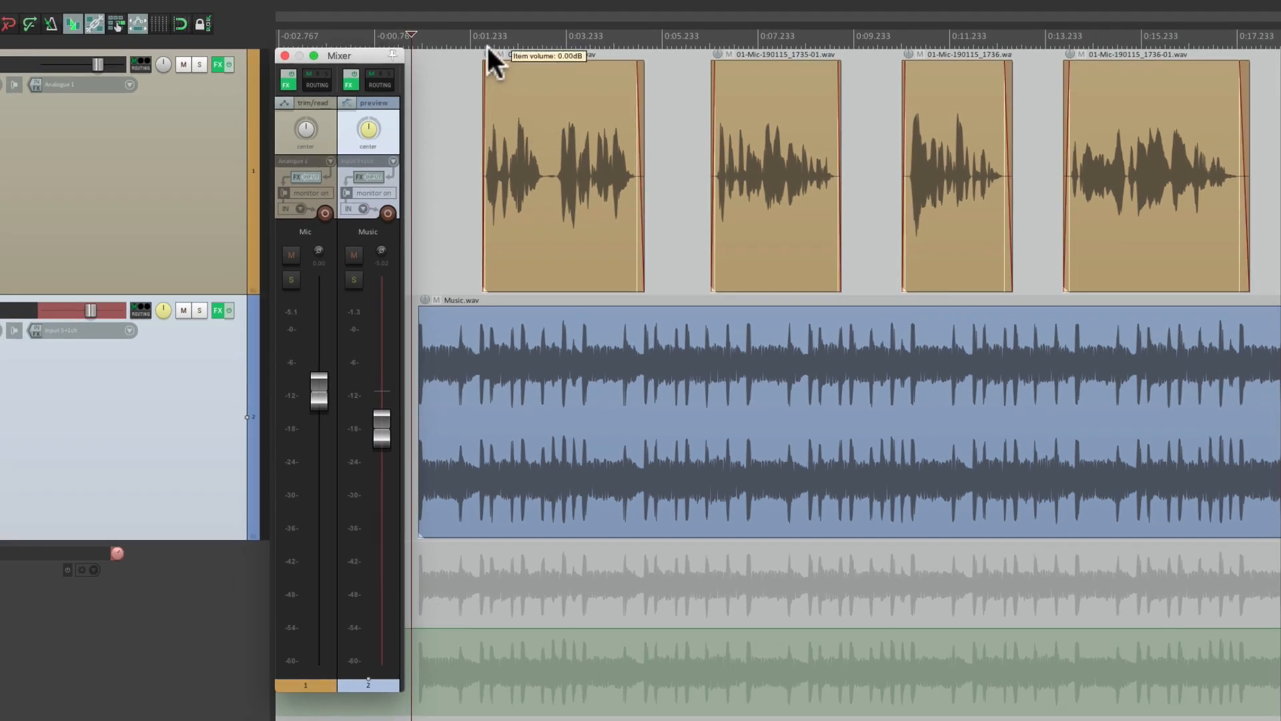
Step: Make a time selection over the first voice clip and look up "Write current values for actively-writing envelopes to time selection" in the action list
drag(486, 40, 636, 37)
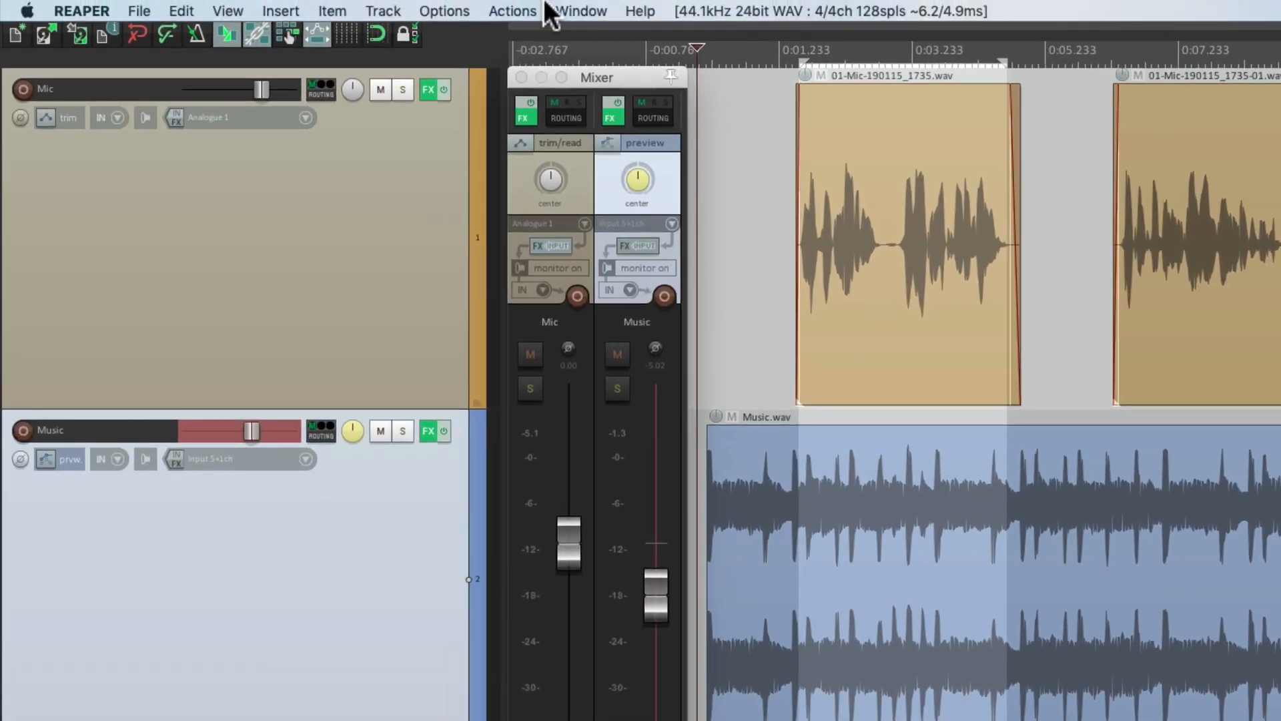
click(510, 11)
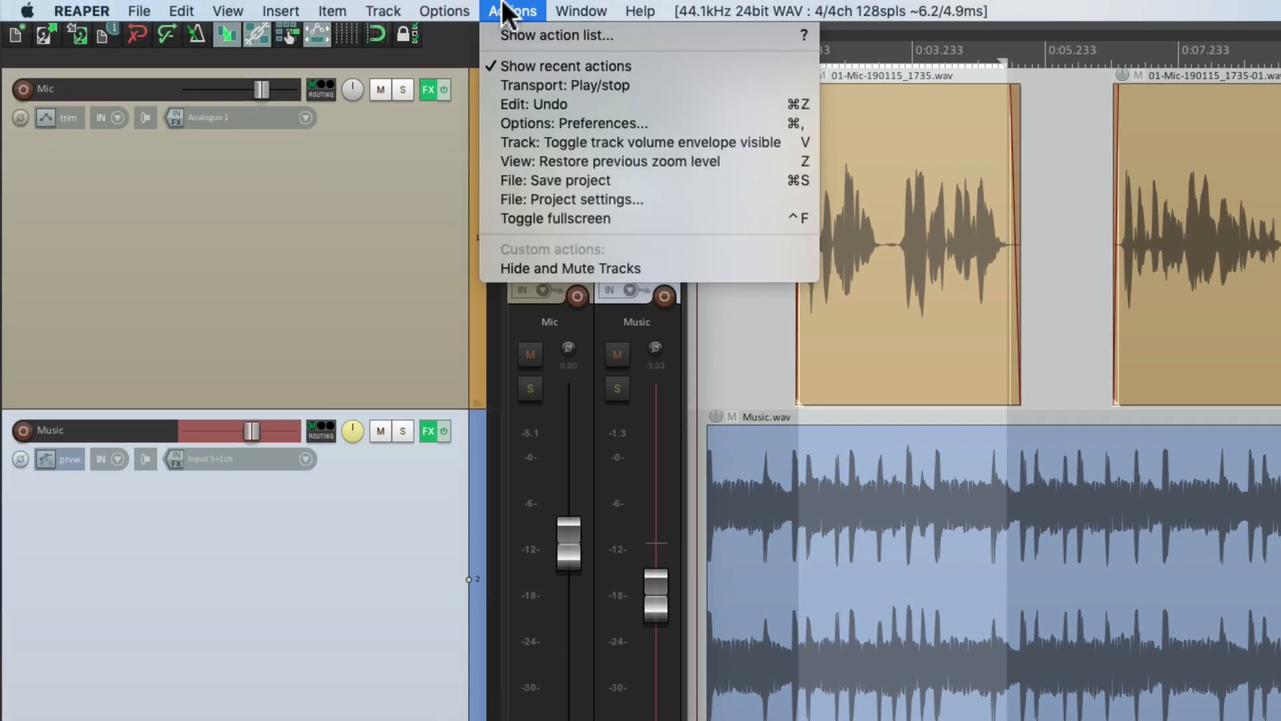
click(483, 34)
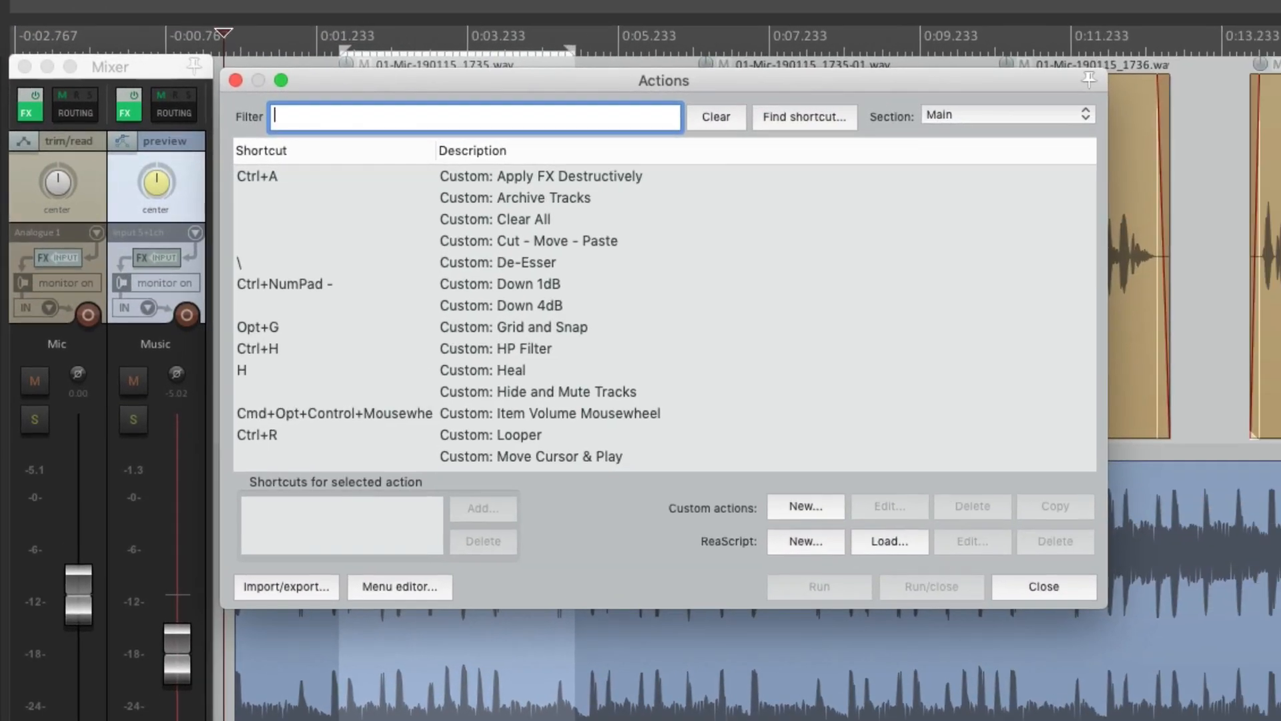
text(write)
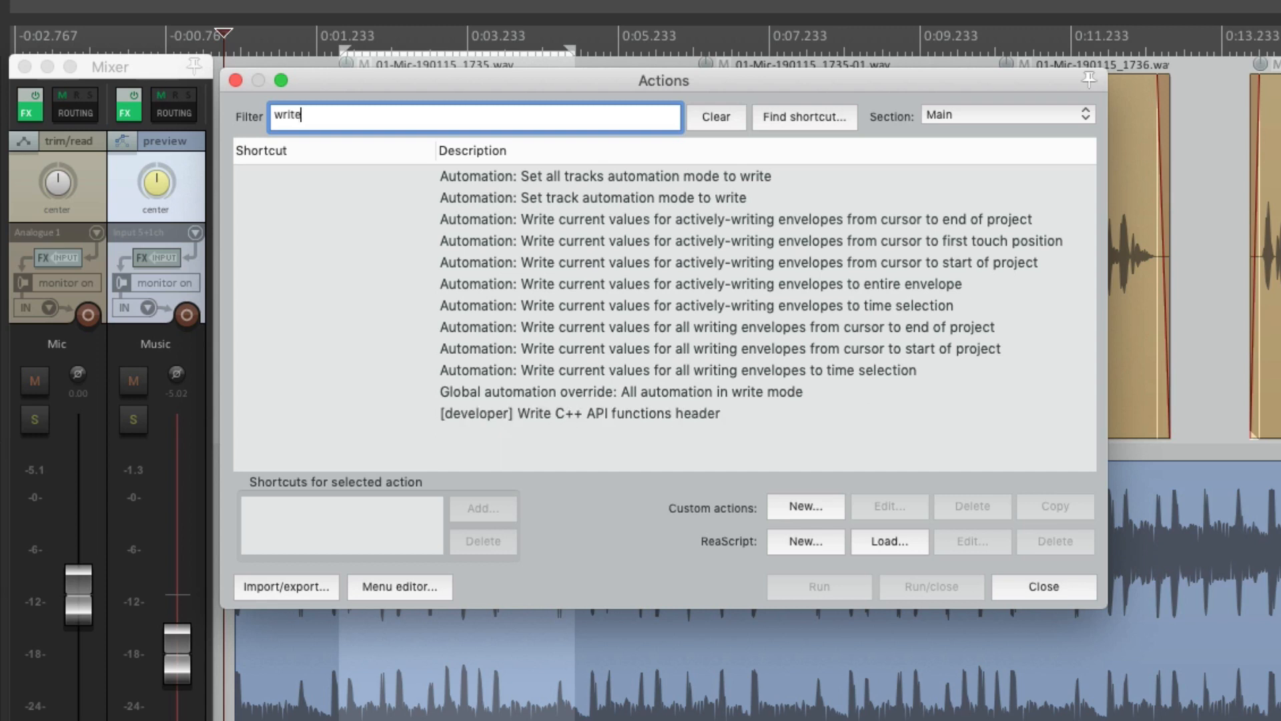
click(491, 305)
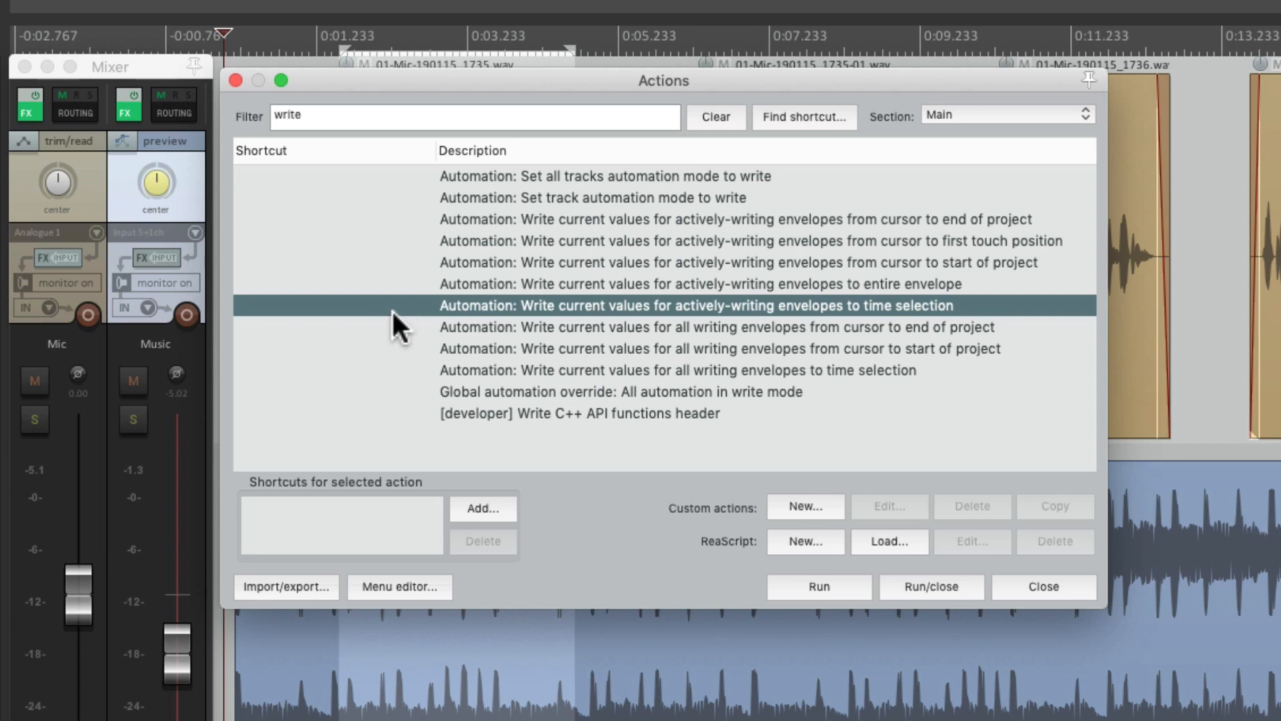
click(1013, 586)
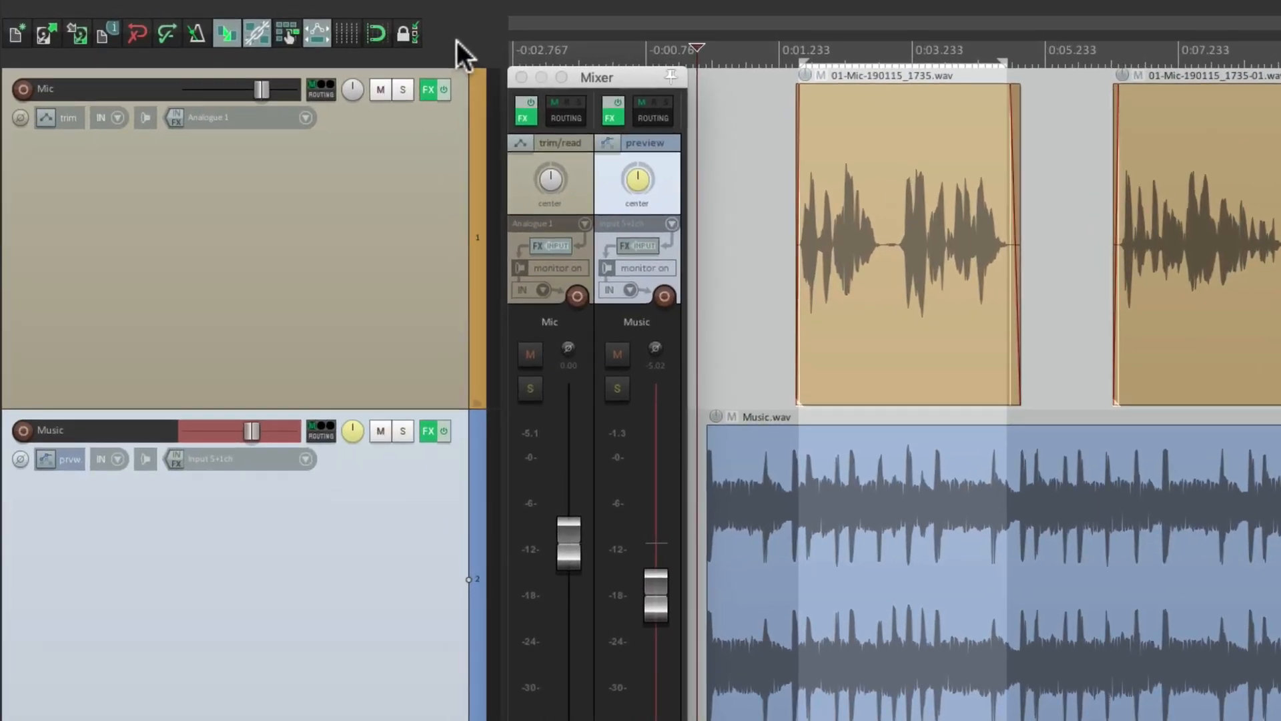
Step: Add the action "Automation: Write current values for actively-writing envelopes to time selection" to the Main toolbar and save the customization
right_click(362, 36)
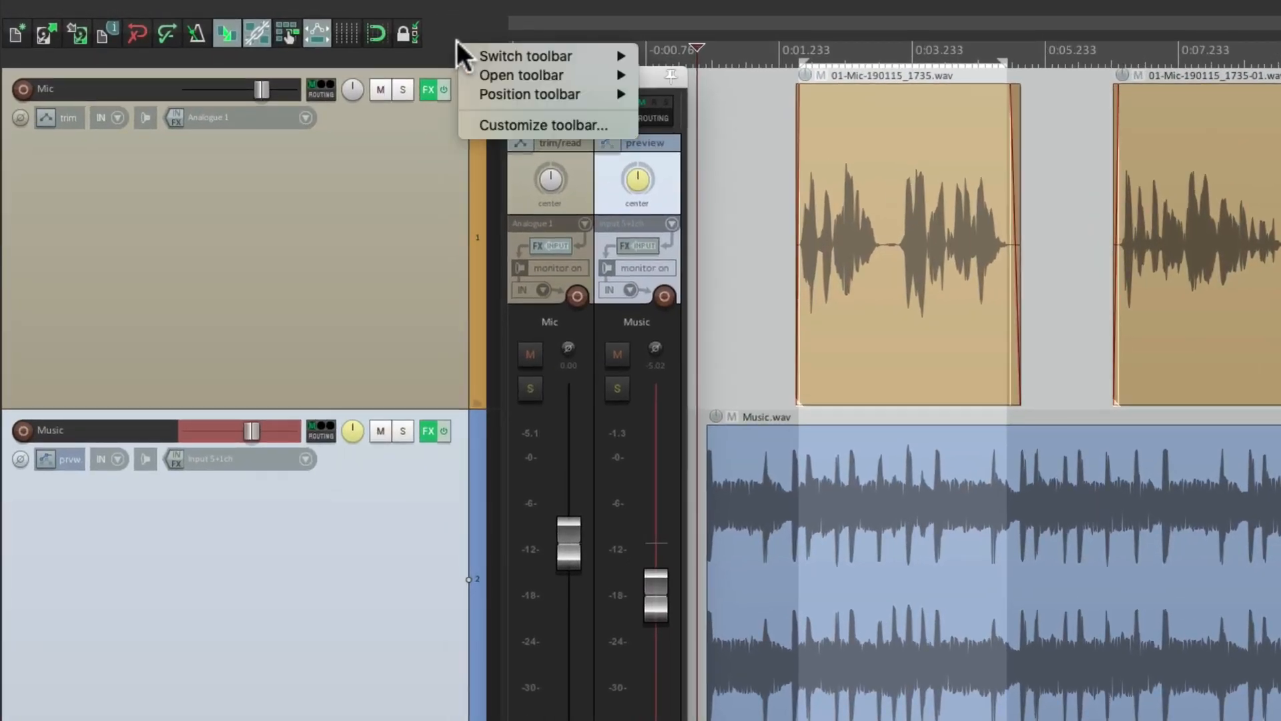
click(463, 127)
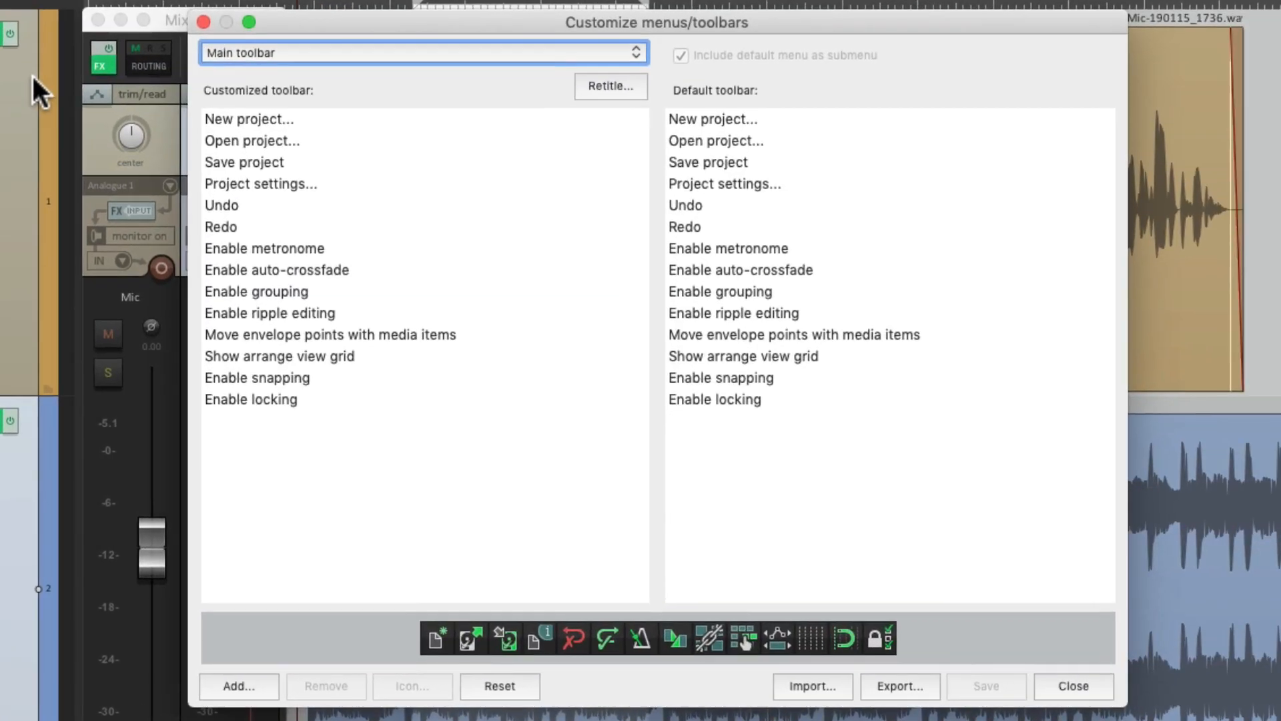
click(249, 681)
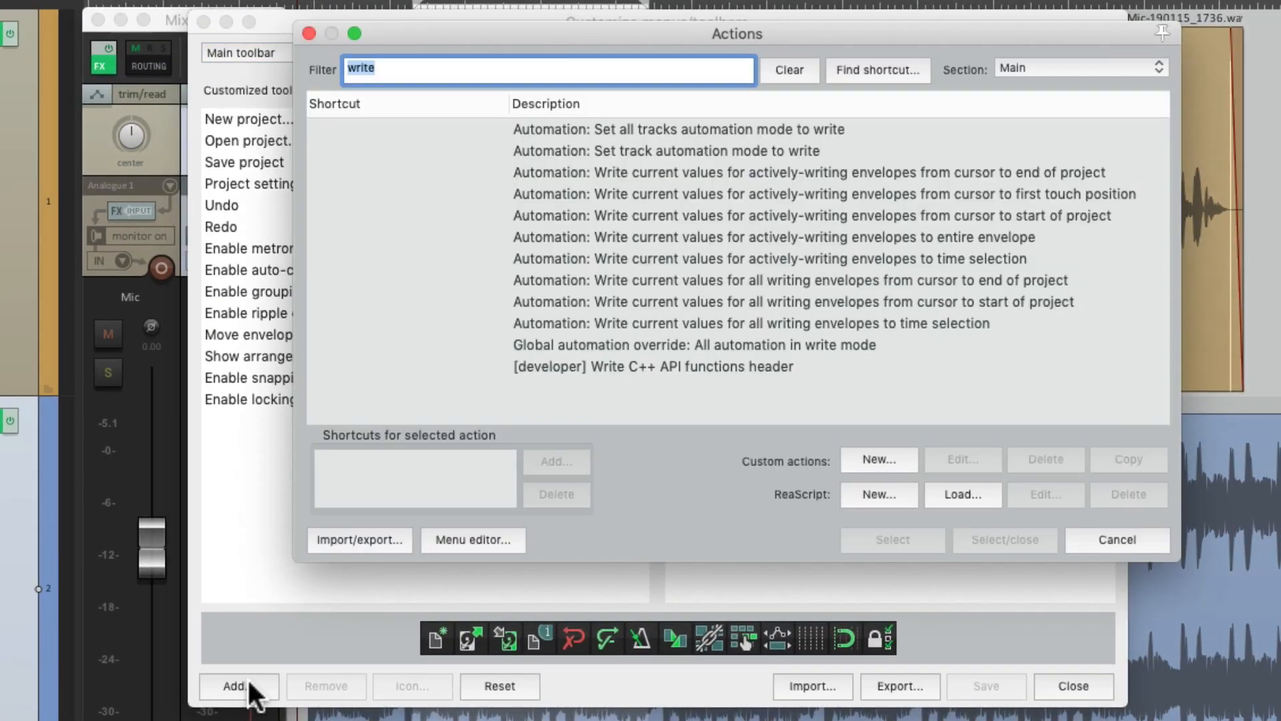
click(843, 257)
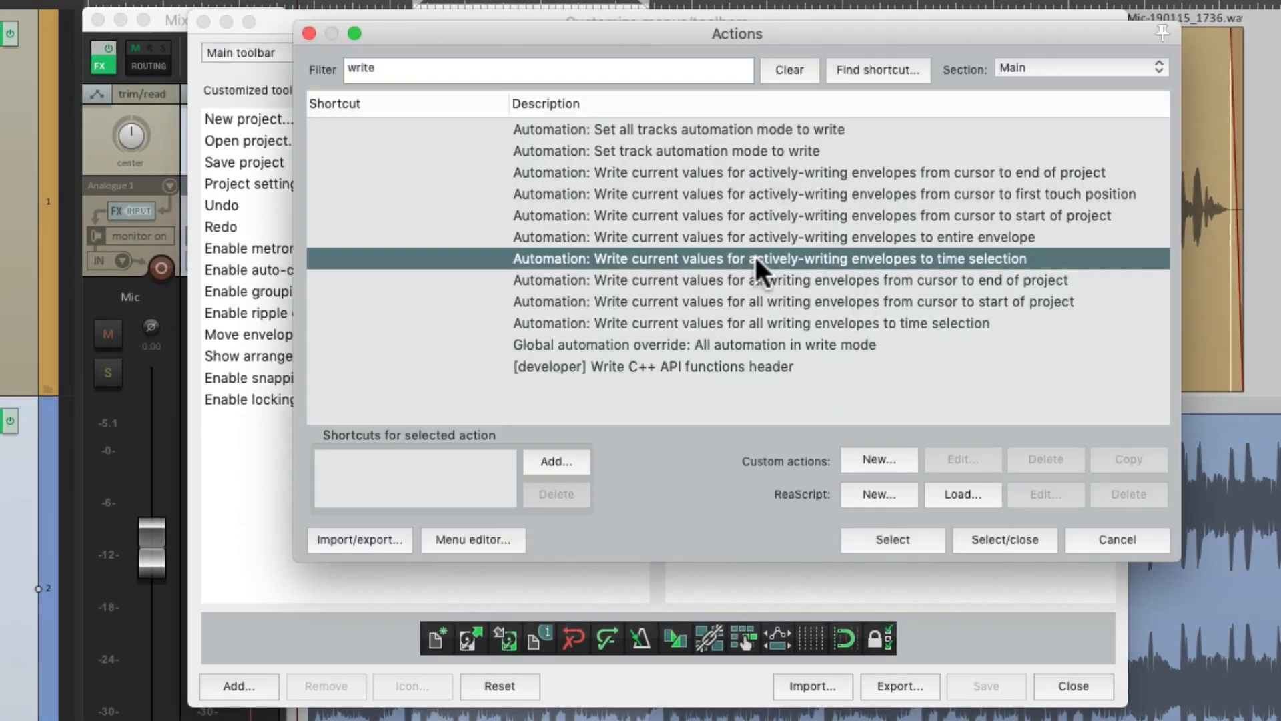
double_click(754, 257)
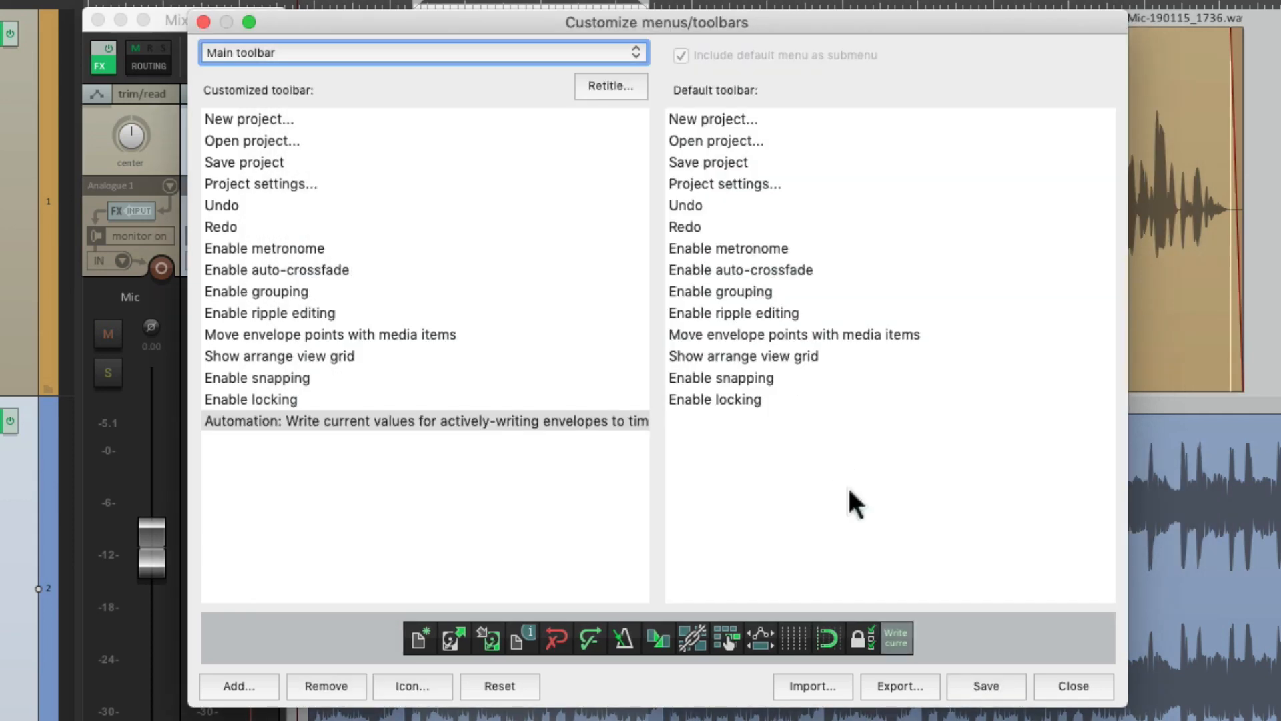
click(984, 690)
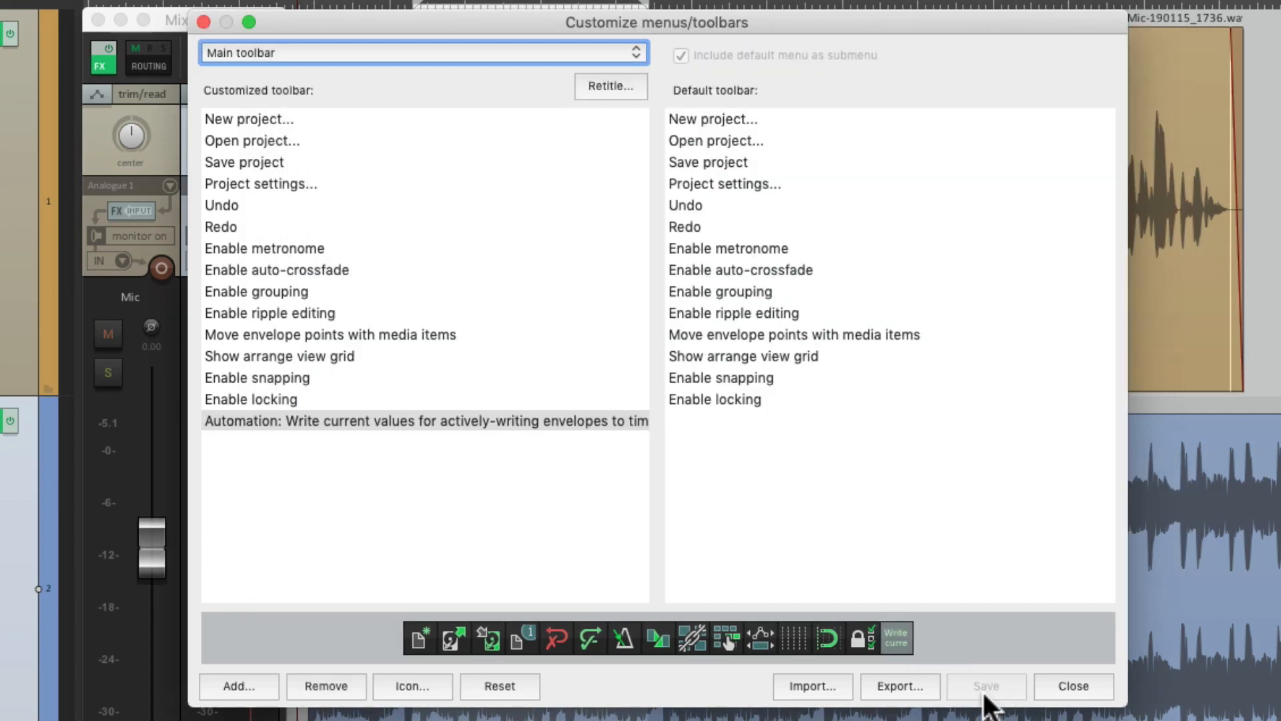
click(1054, 687)
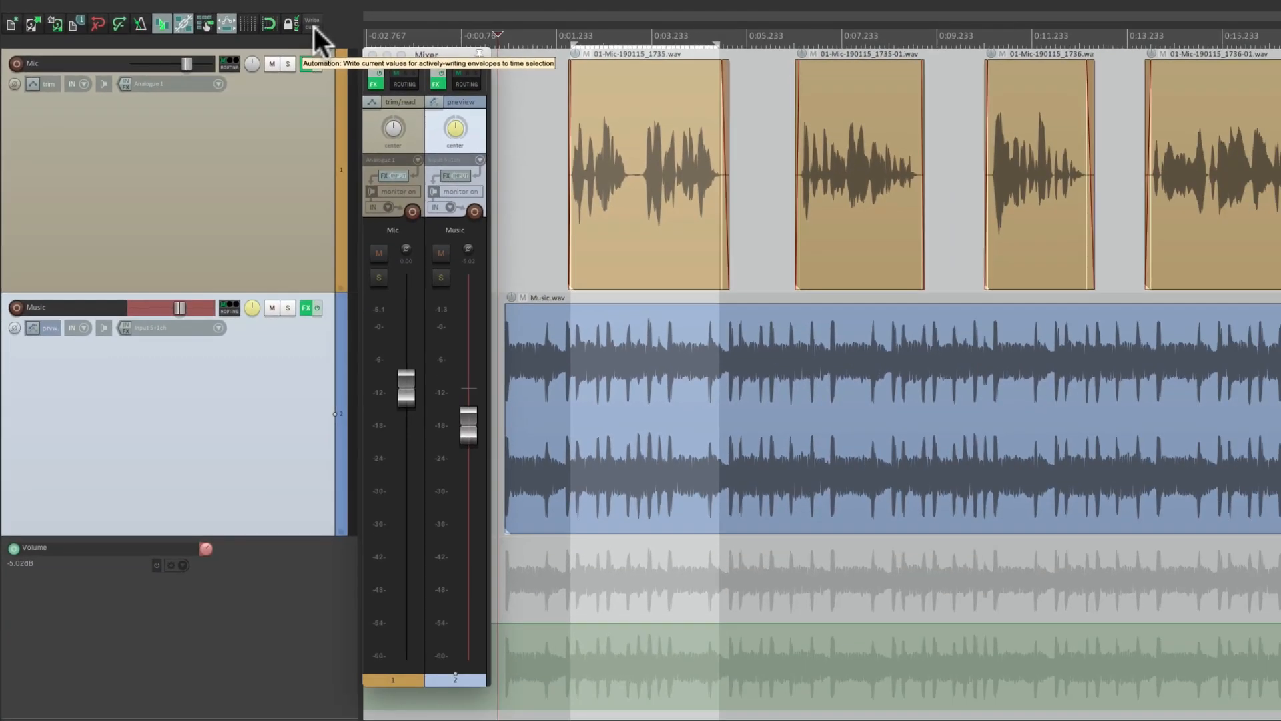
Step: Write the previewed Music volume to the time selection over the first voice clip and check the action transition time in the Automation preferences
click(437, 34)
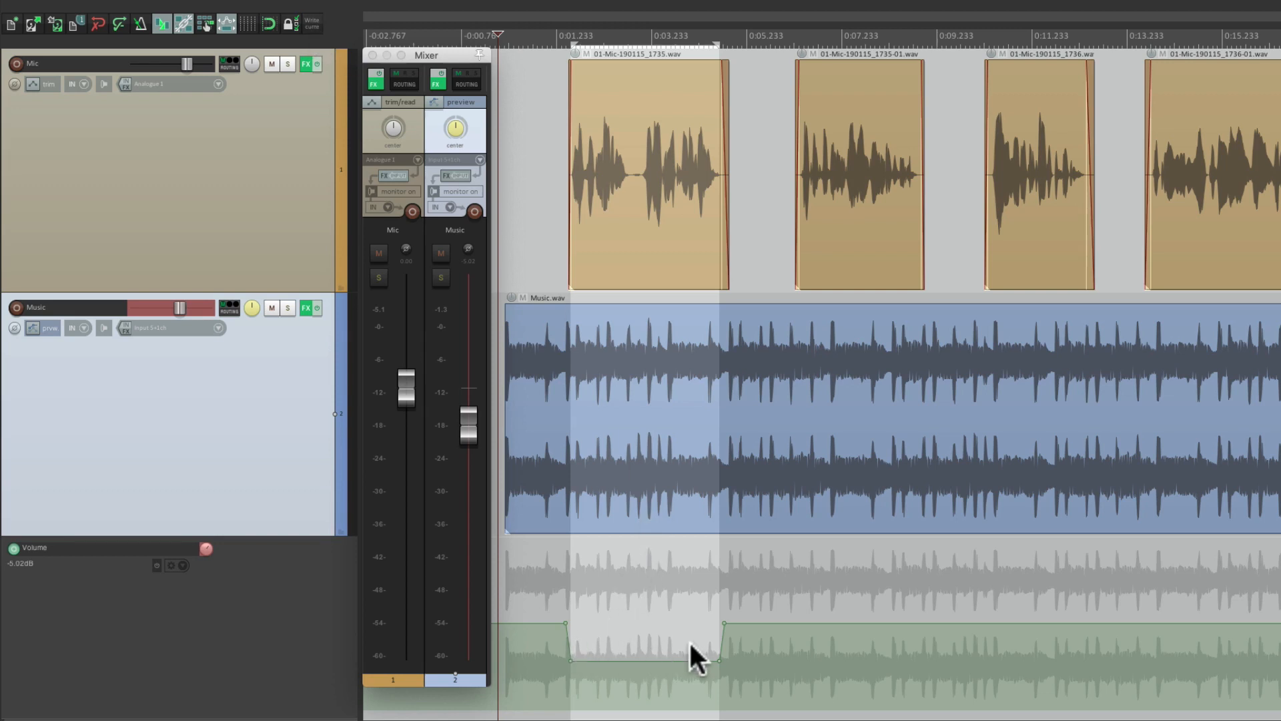
drag(526, 543, 741, 564)
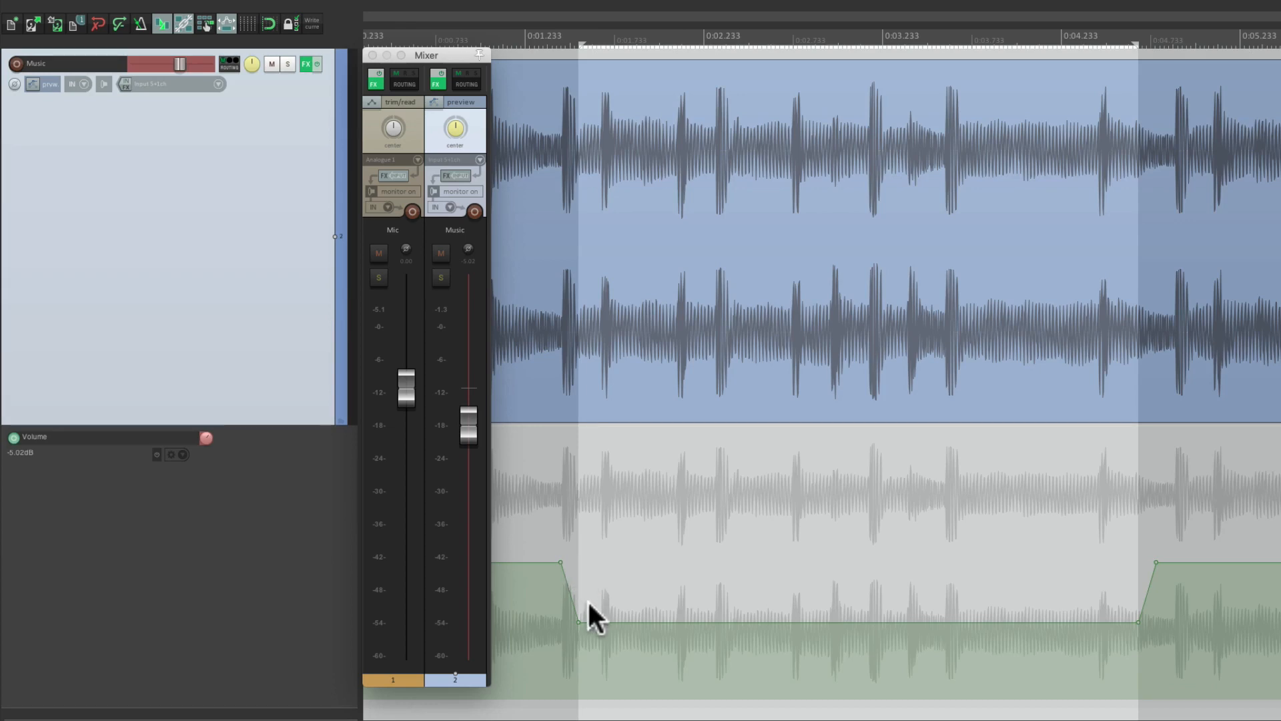
key(super+comma)
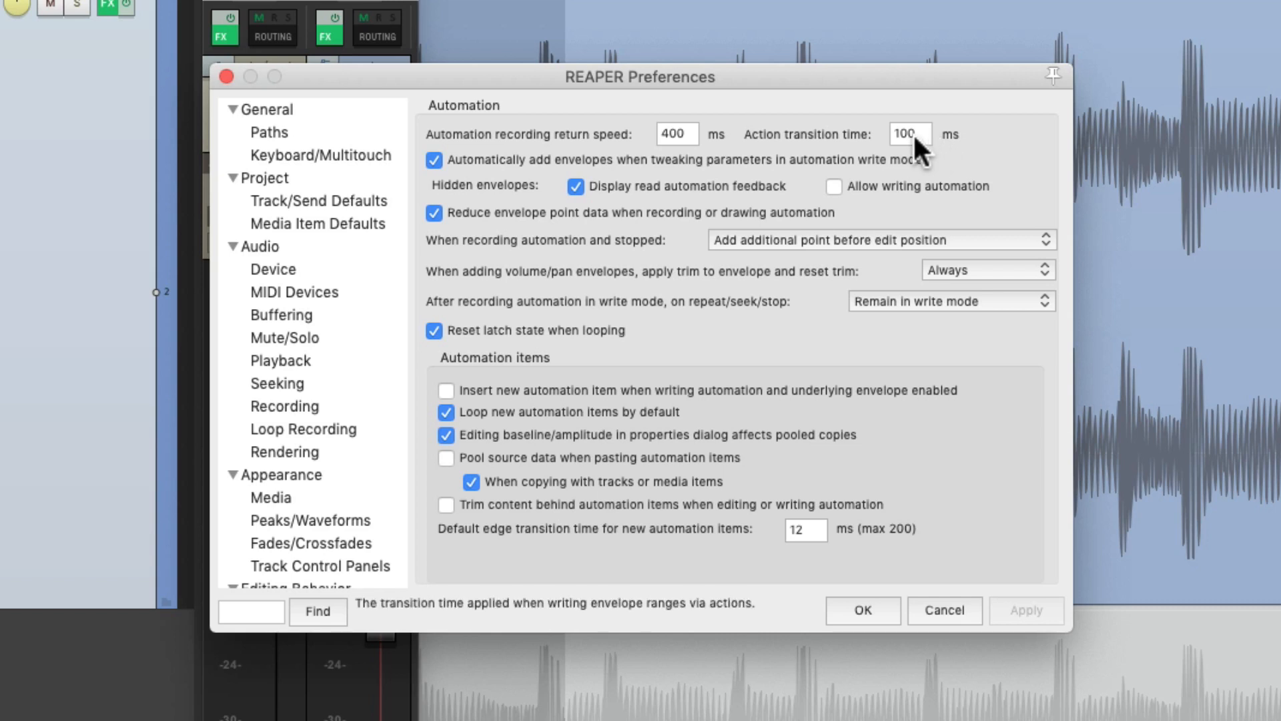
click(854, 609)
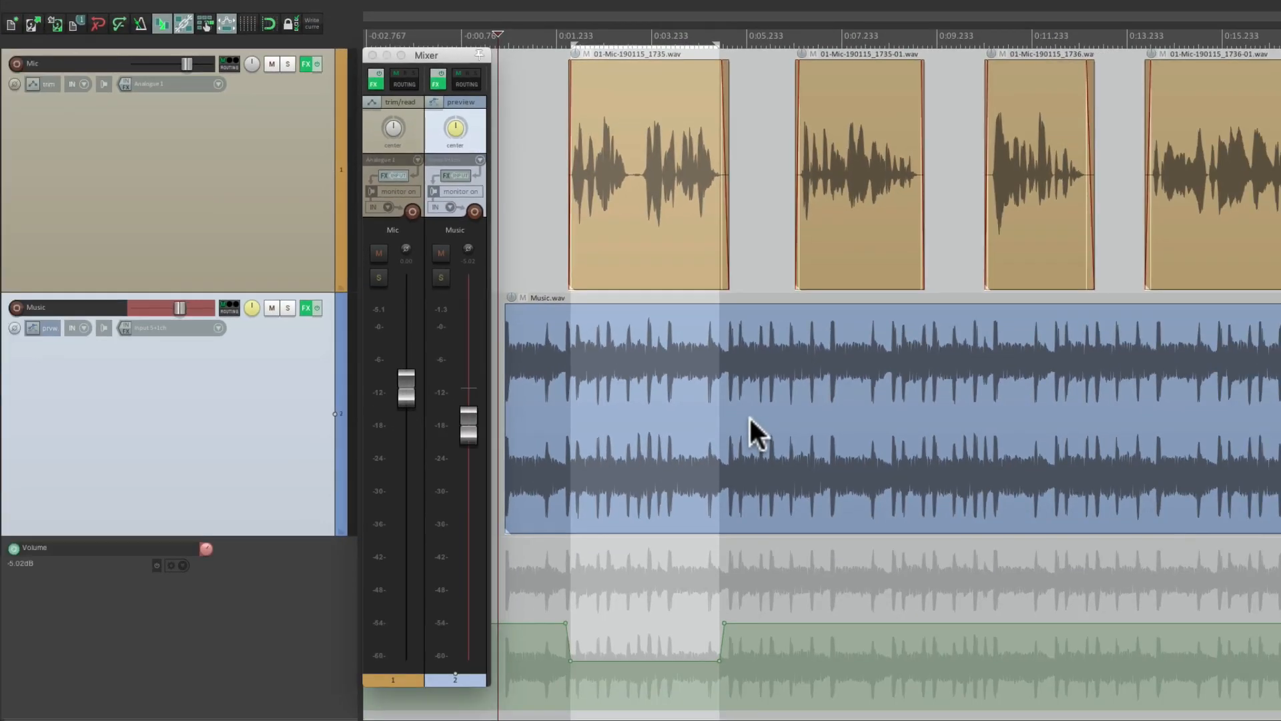
Step: Set the Music track's automation mode to Read and play back the volume dip under the first voice clip
click(33, 325)
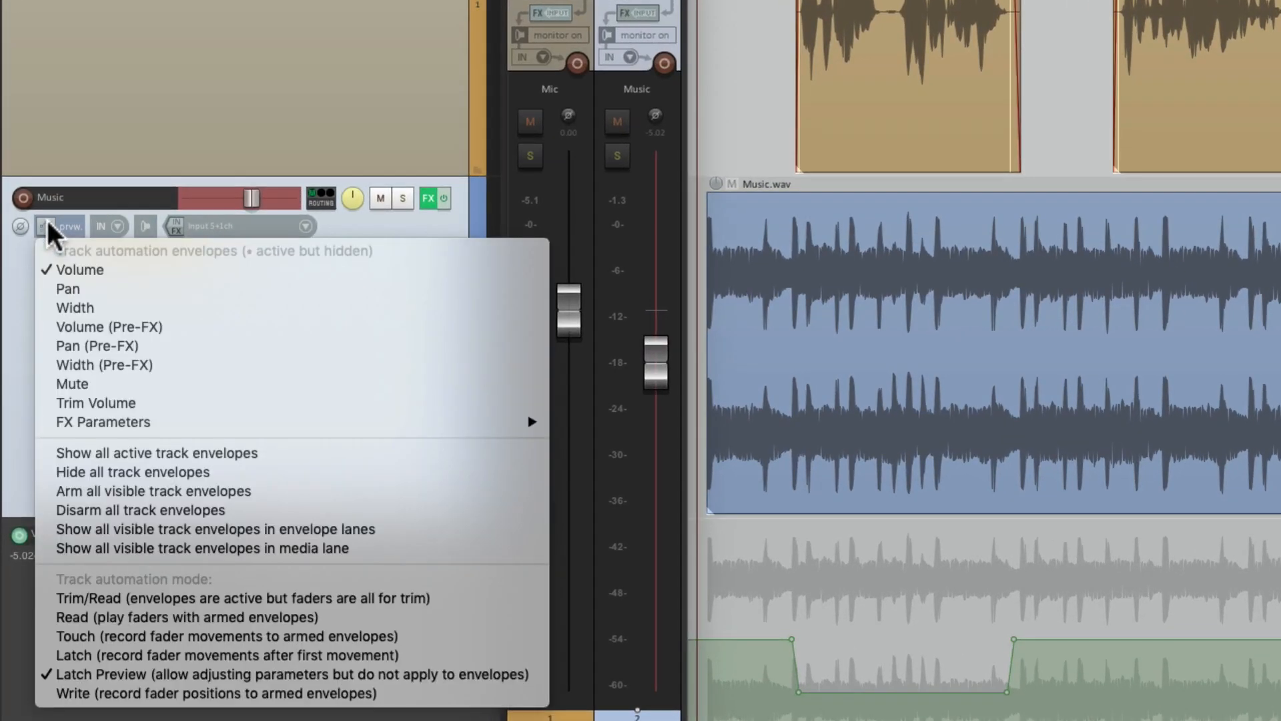
click(61, 615)
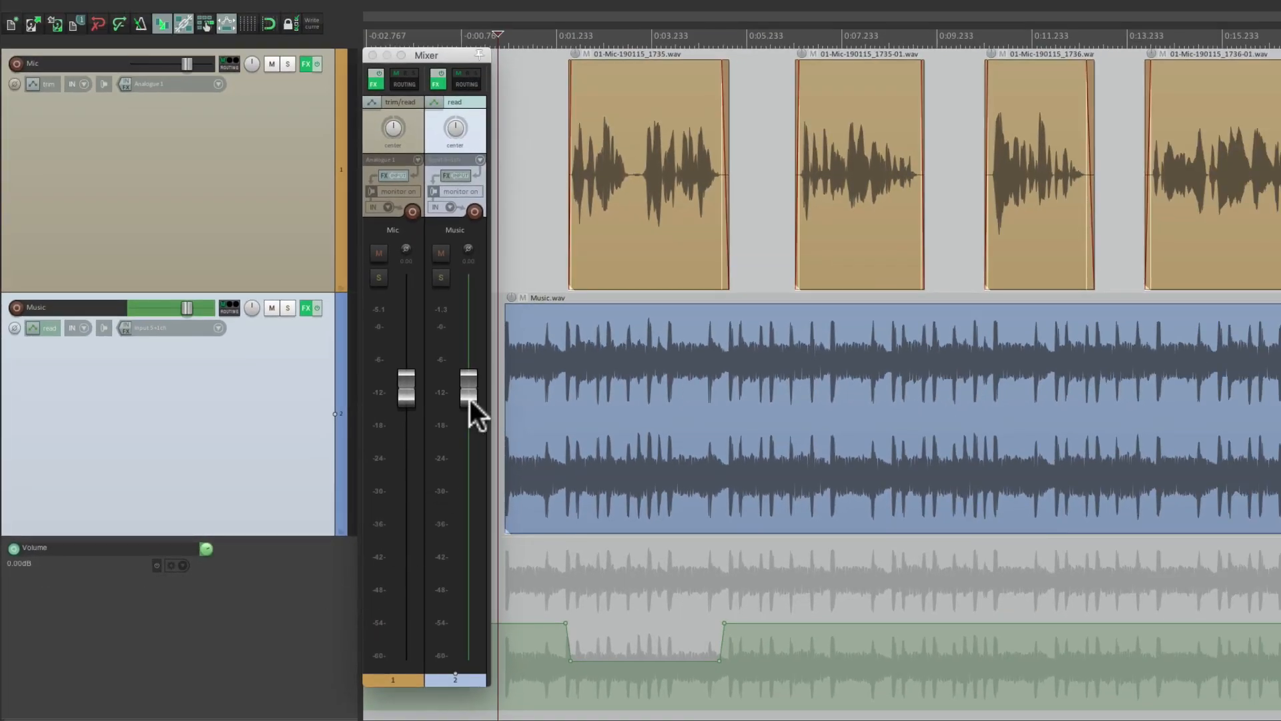
mouse_move(470, 399)
key(space)
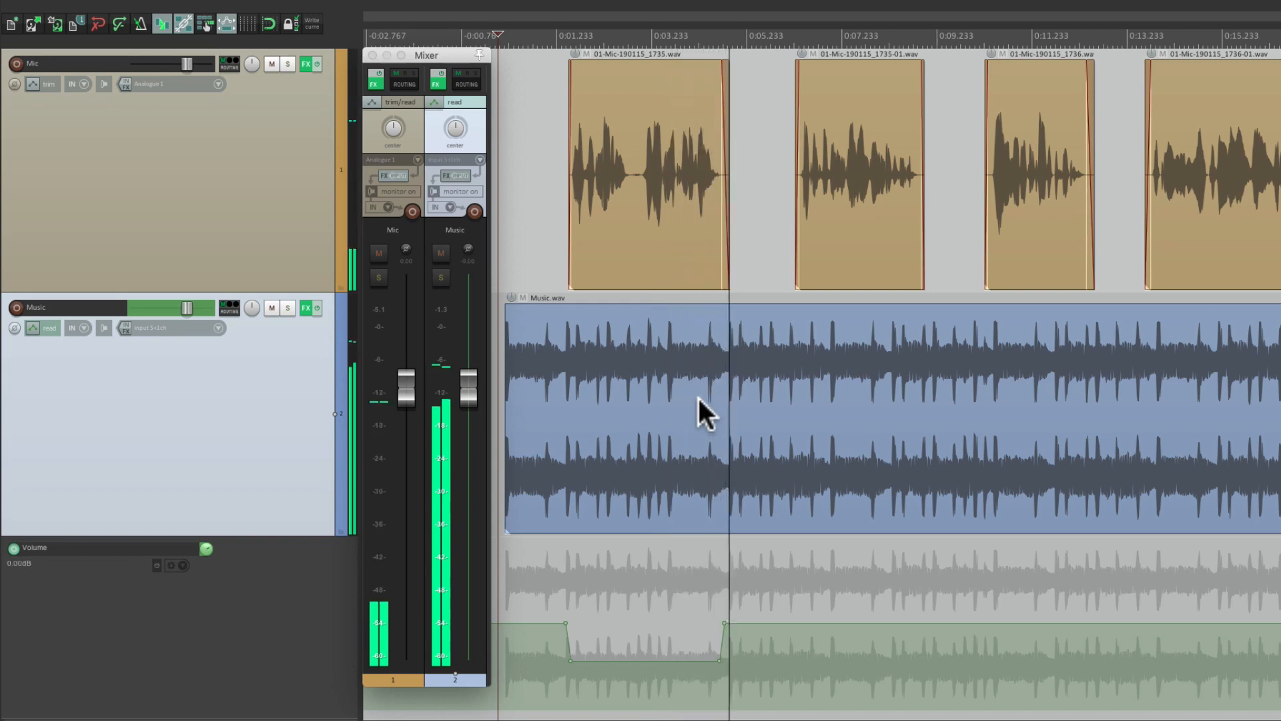
key(space)
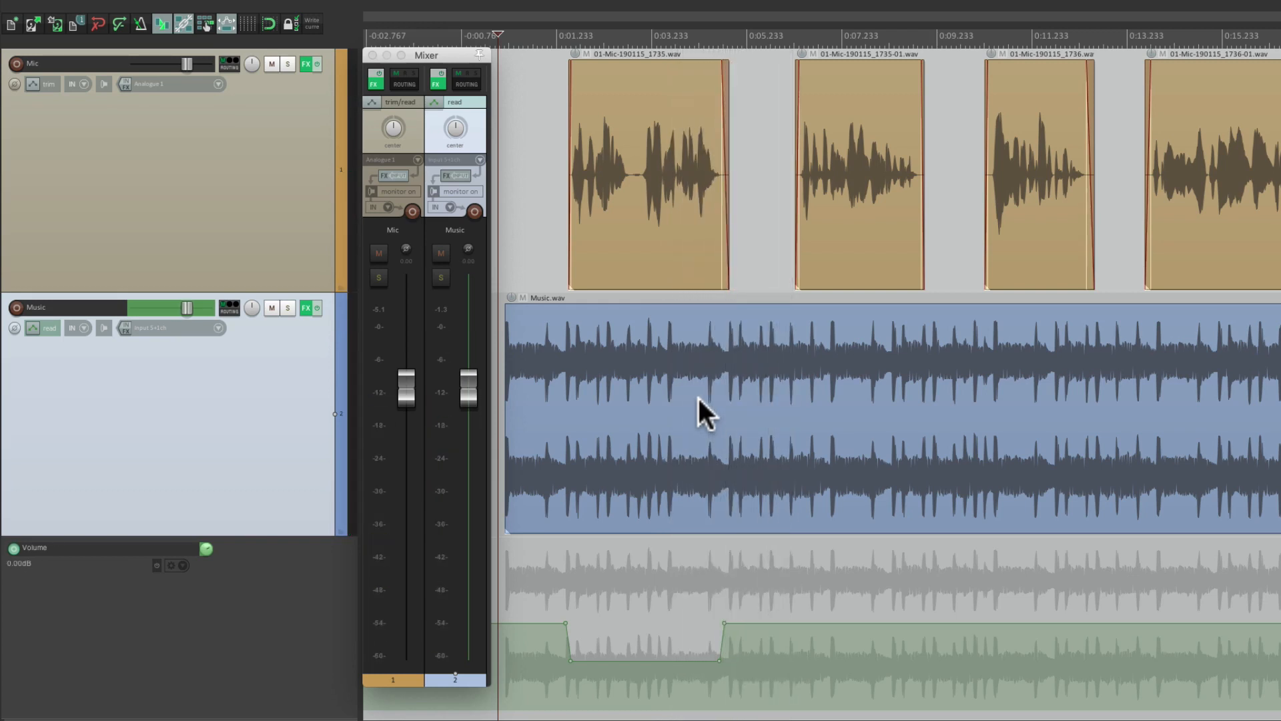
Step: Undo the volume automation written to the Music track and set the automation action transition time to 400 ms
key(super+z)
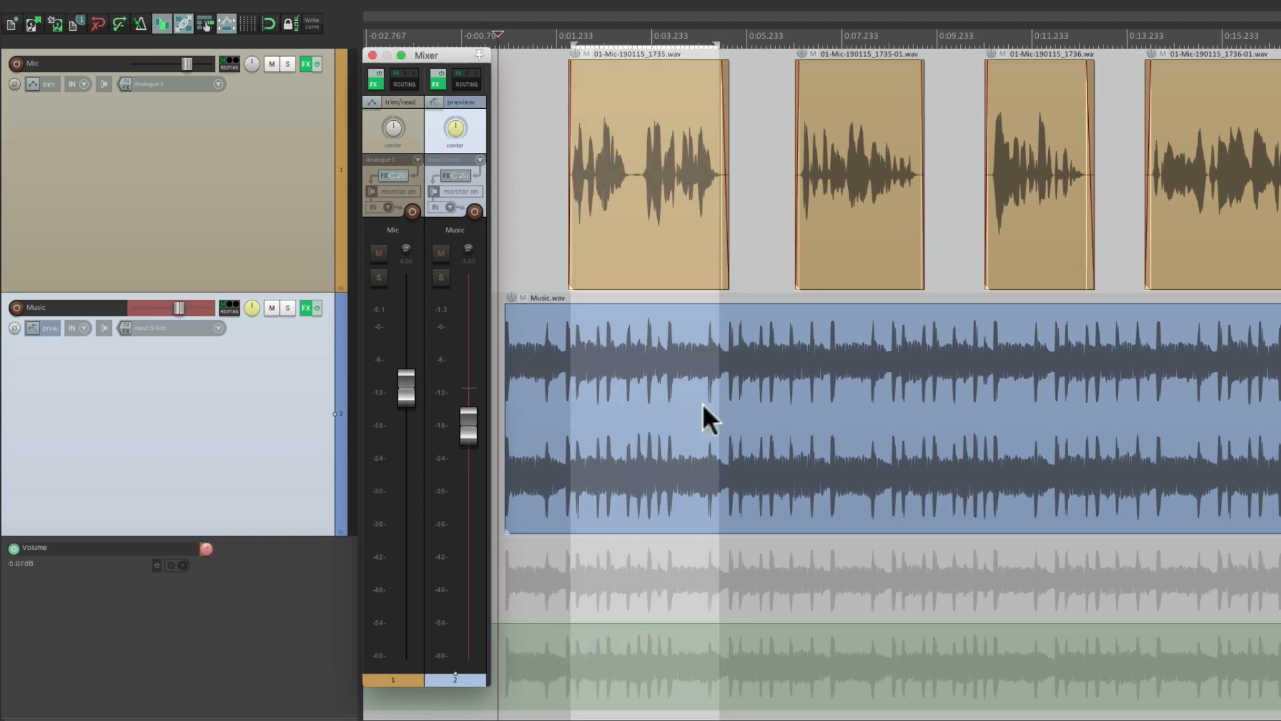
key(super+comma)
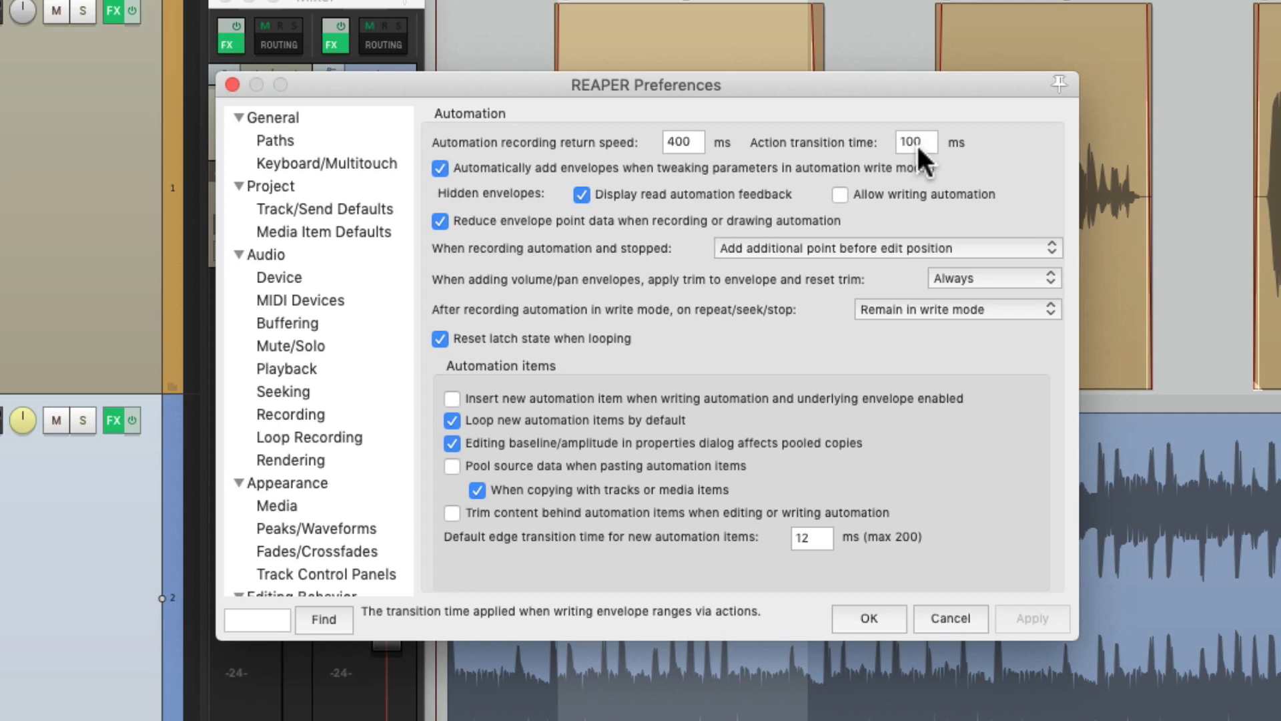
double_click(917, 148)
text(400)
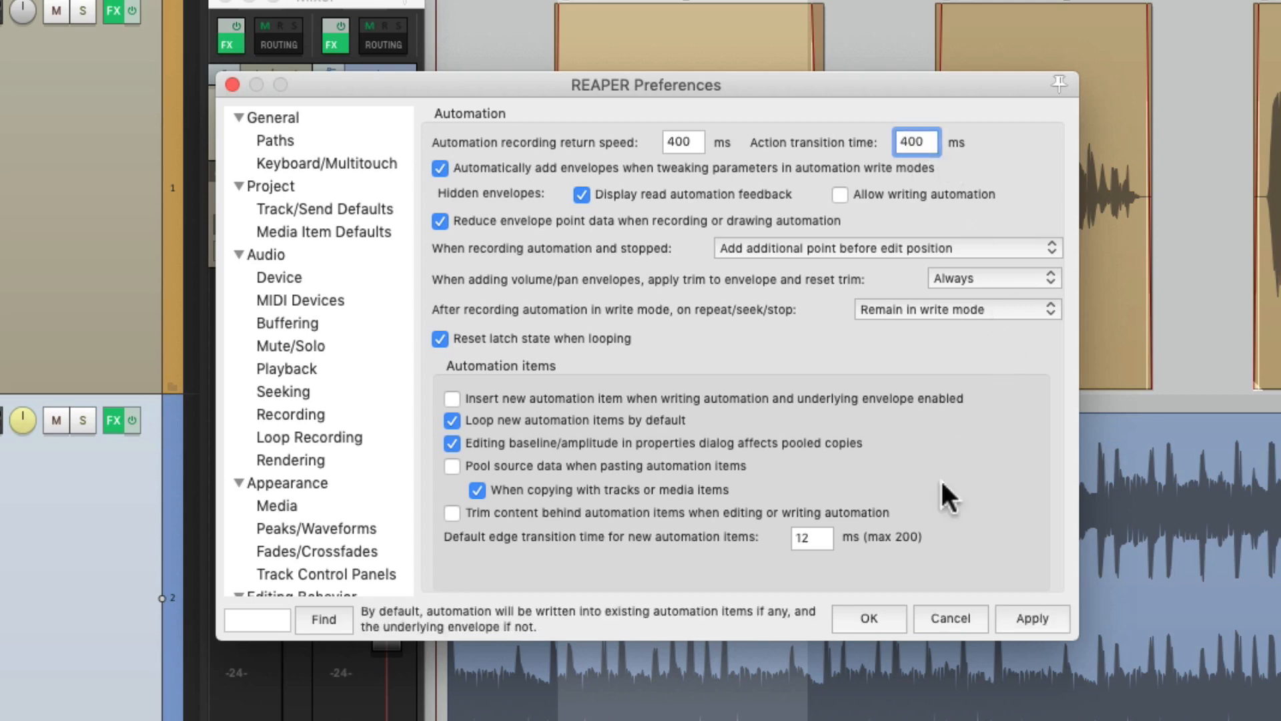
click(870, 616)
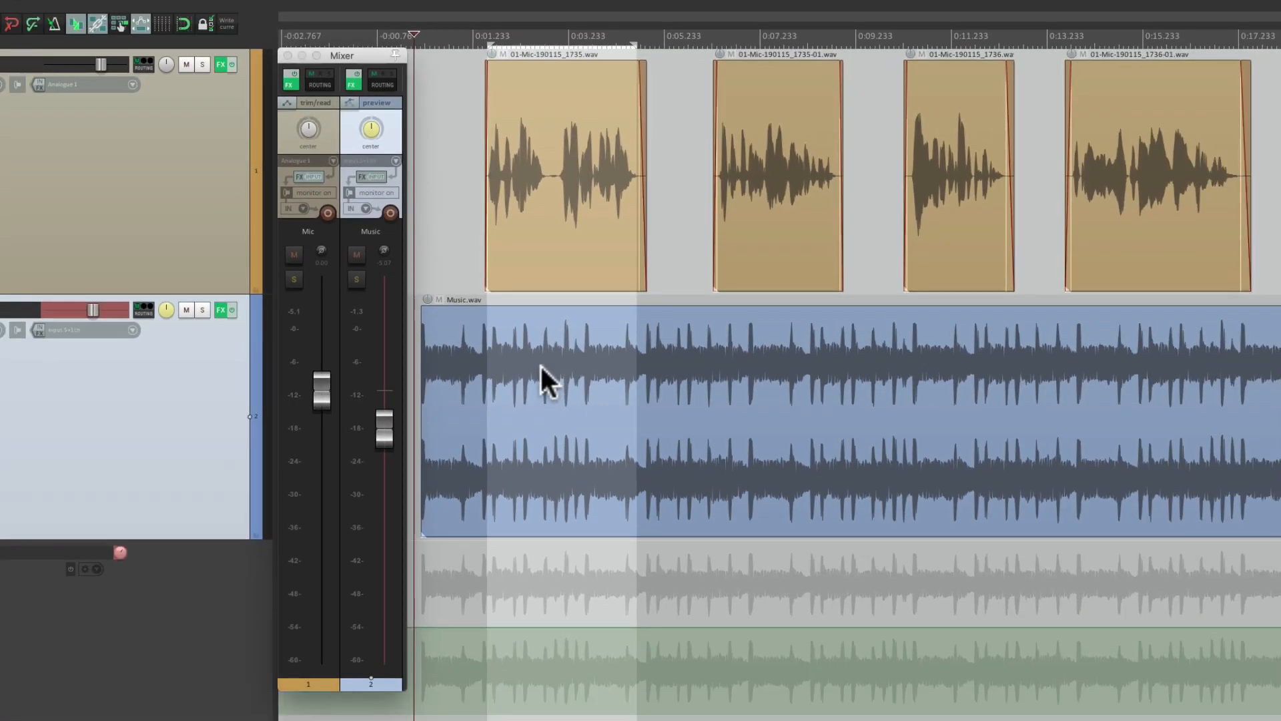
Step: Write the previewed Music volume to the time selections over the first and second voice clips
click(227, 25)
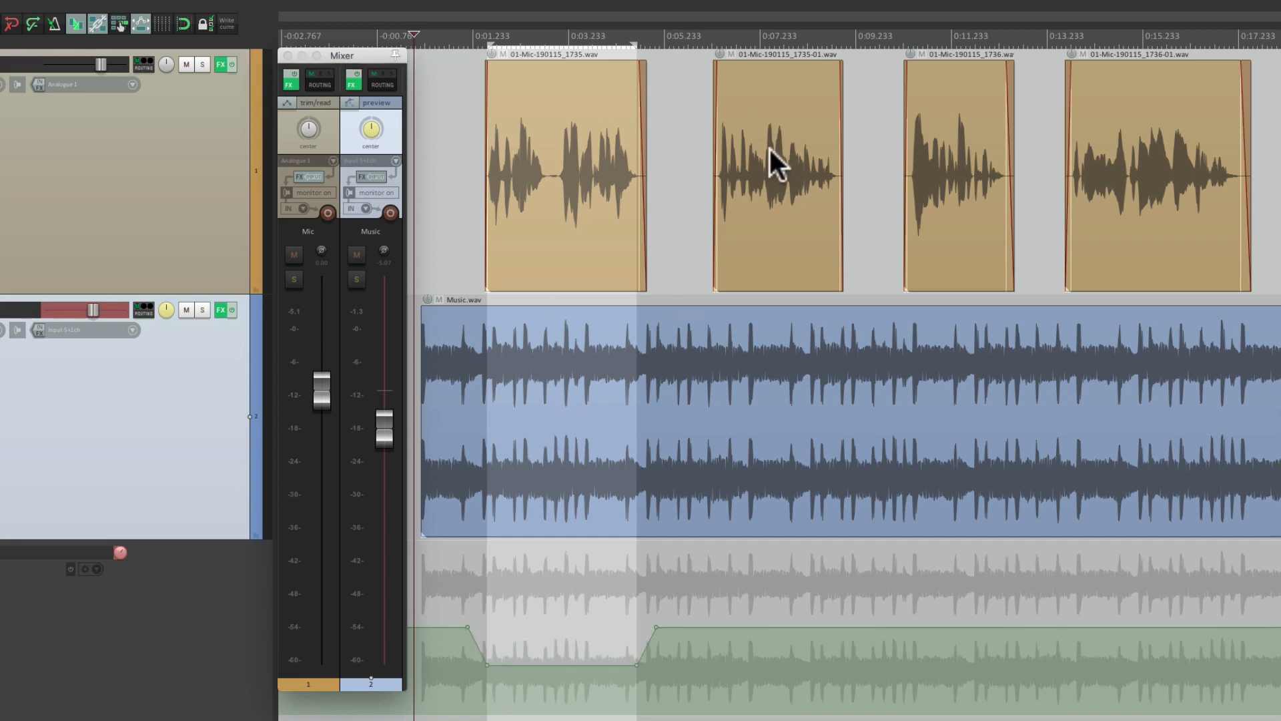
key(shift)
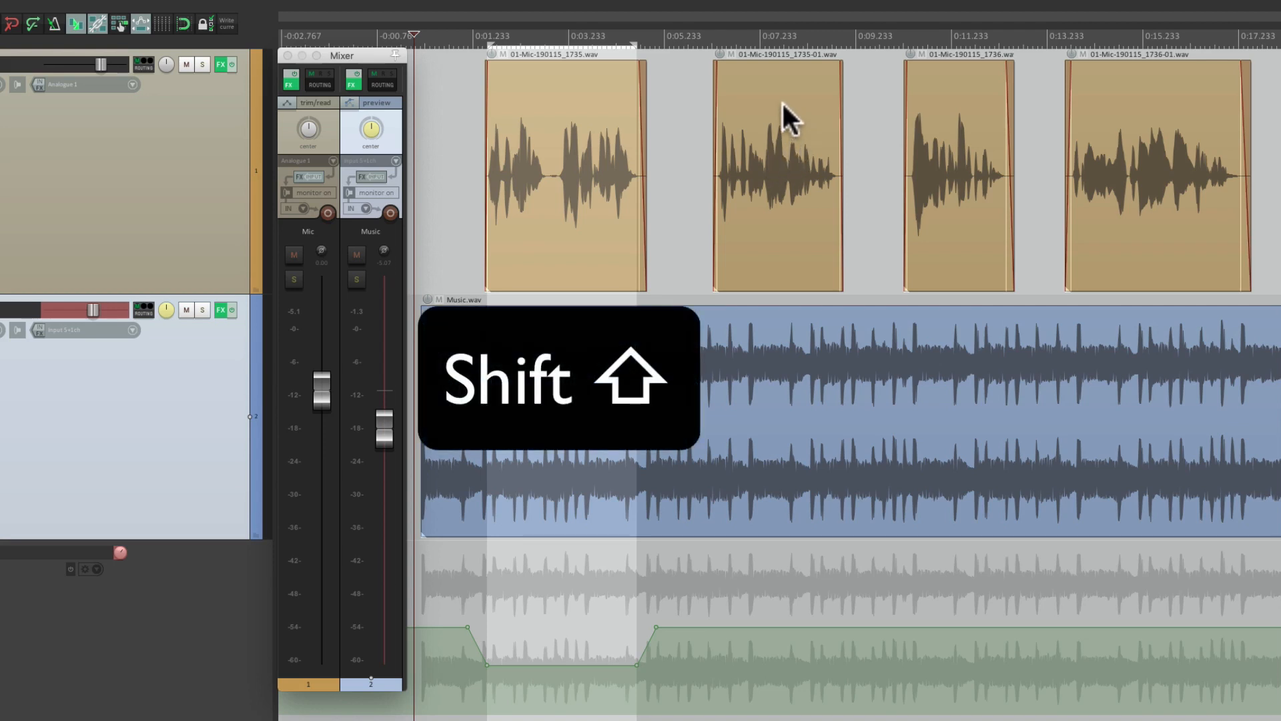
shift+click(767, 100)
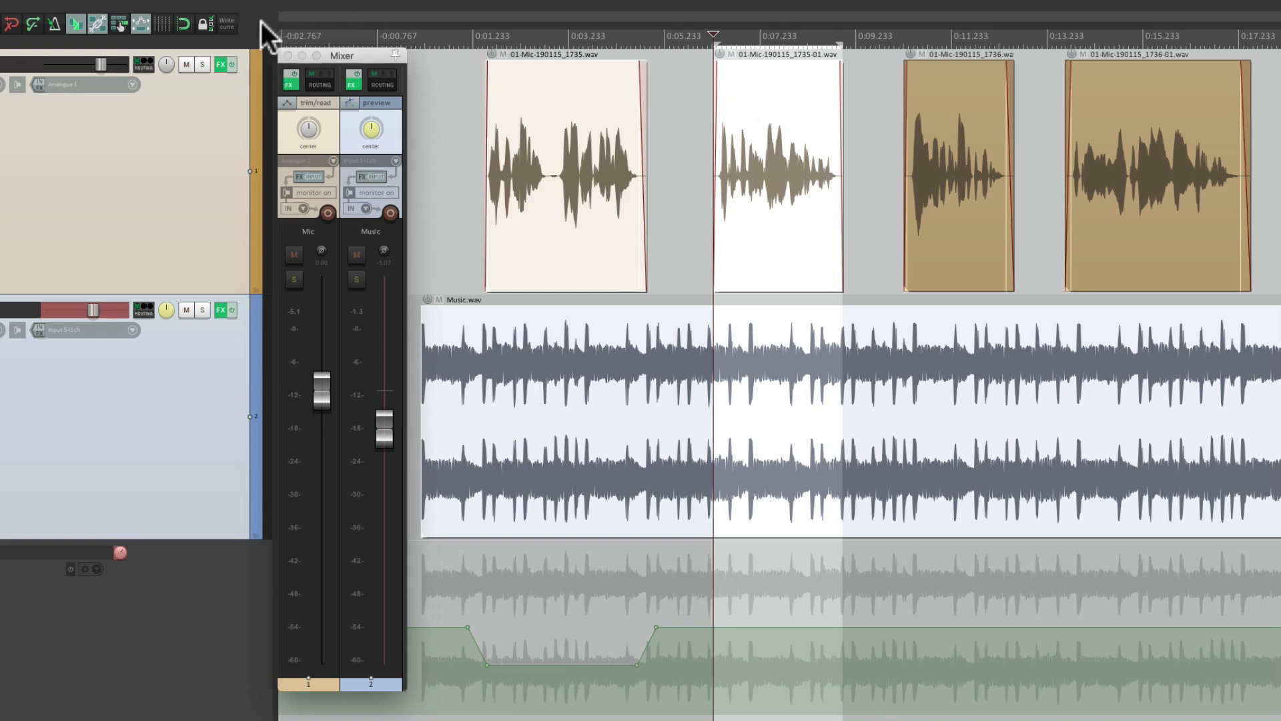
click(225, 23)
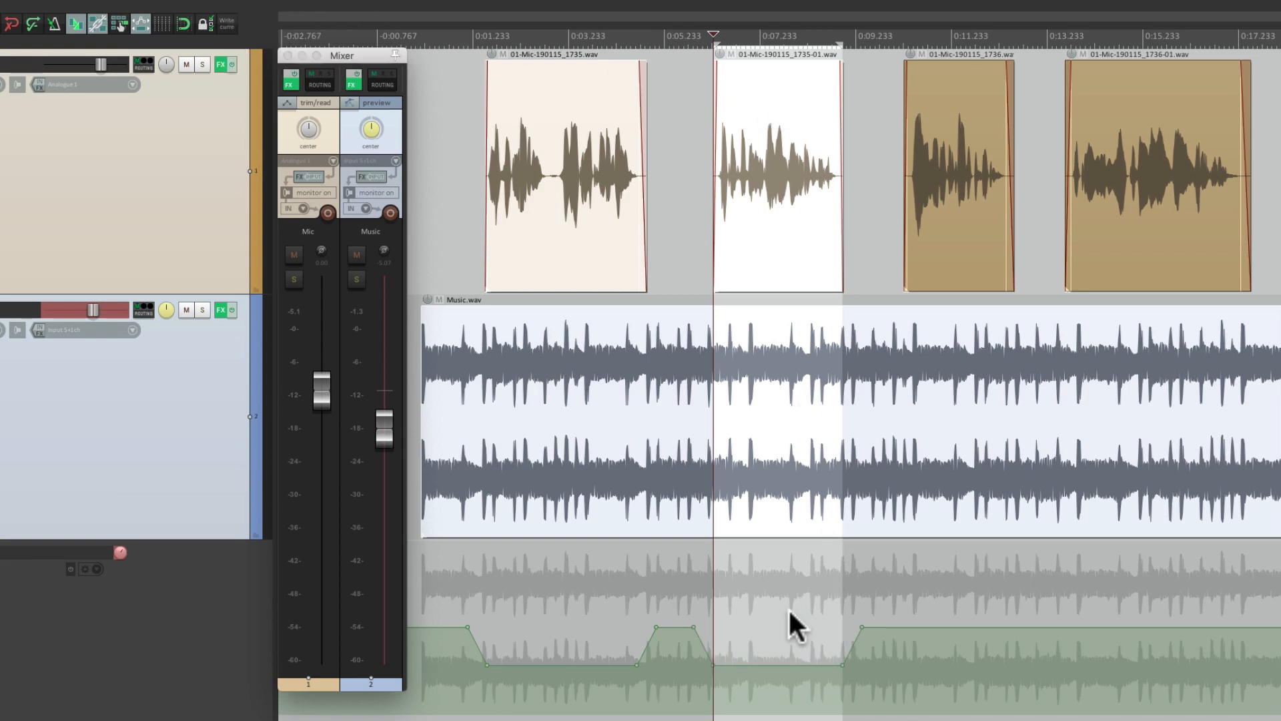
Step: Write the previewed Music volume to time selections over the third and fourth voice clips, and clear the selection
click(967, 119)
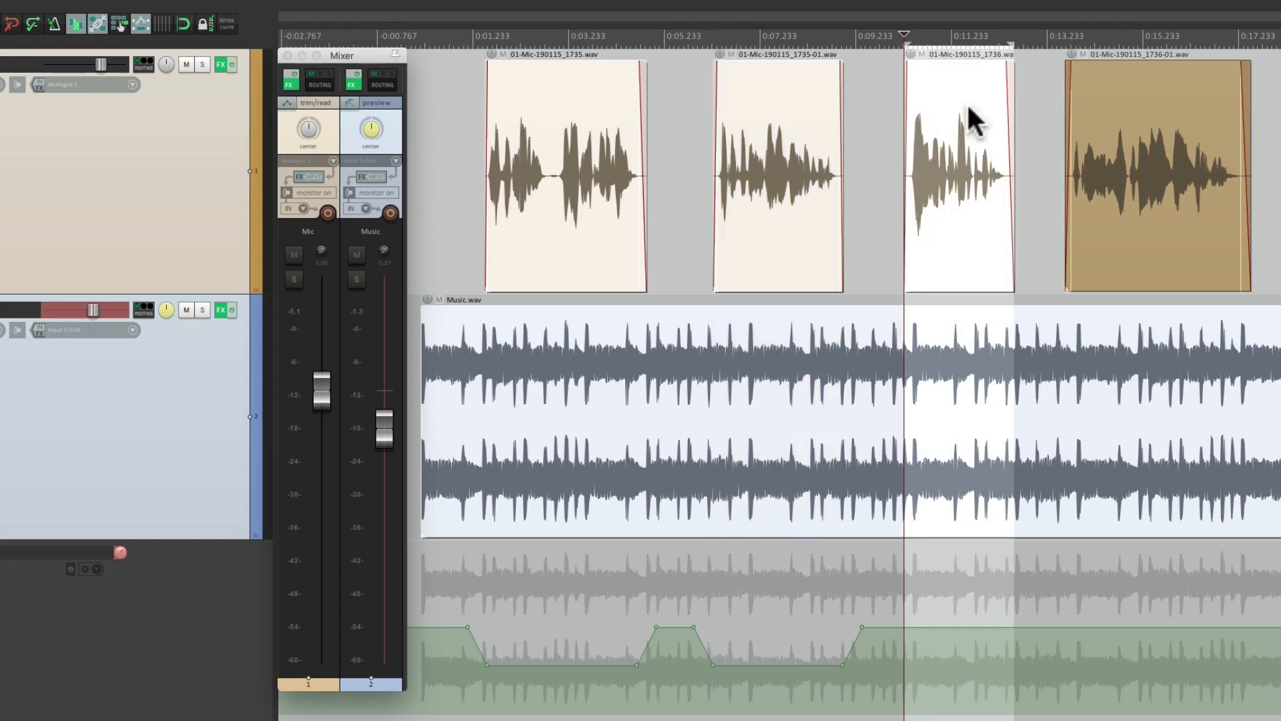
click(226, 26)
click(1139, 144)
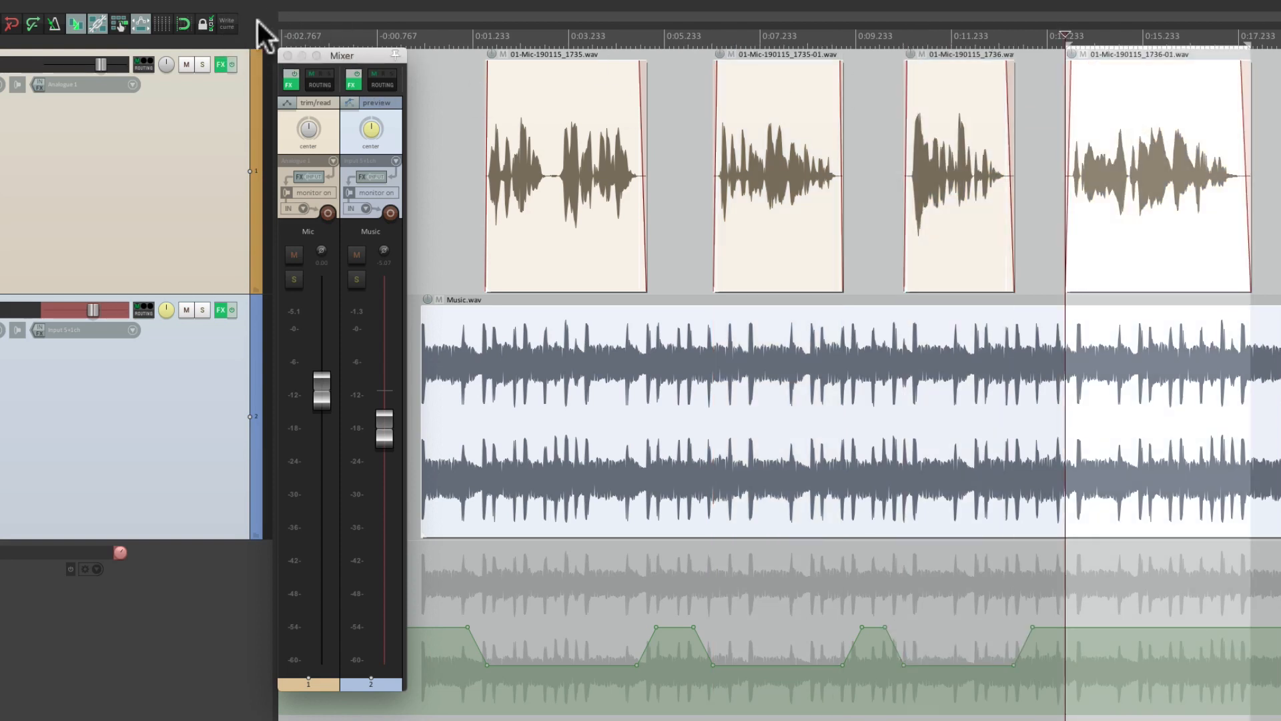
click(227, 24)
key(super+a)
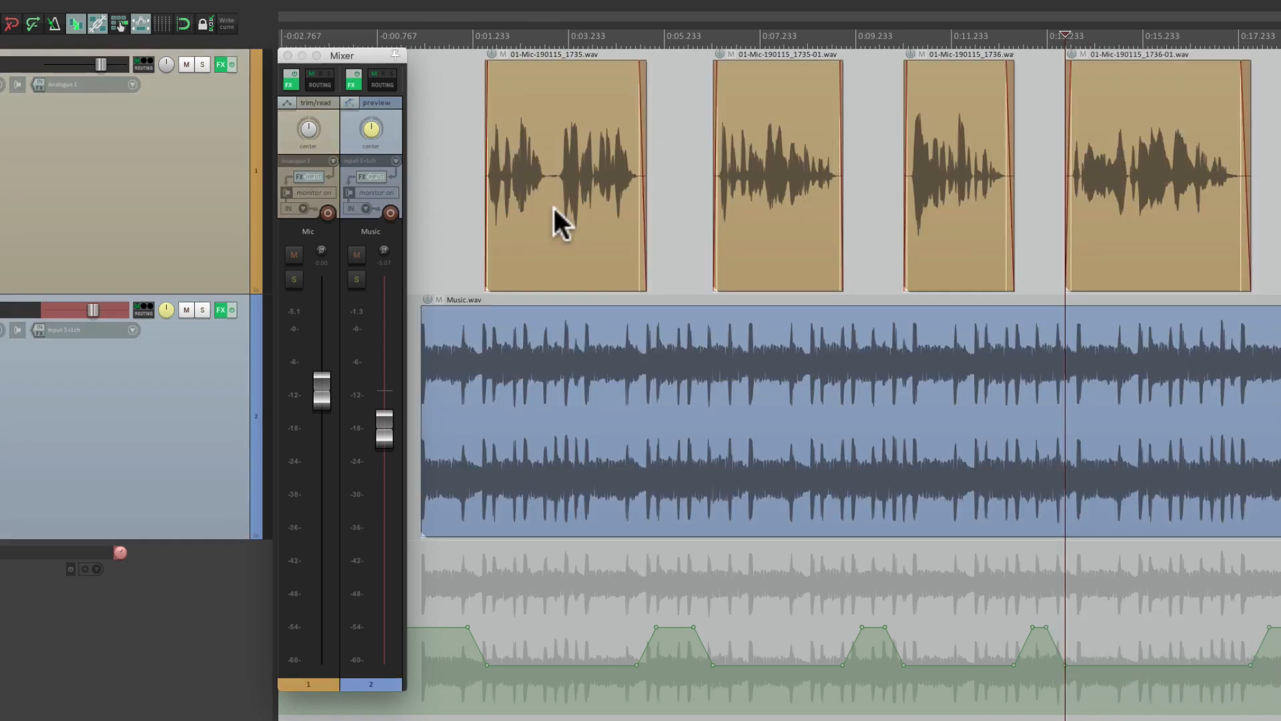
Step: Set the Music track's automation mode to Read and play back the volume dips under the voice clips from the start
click(413, 341)
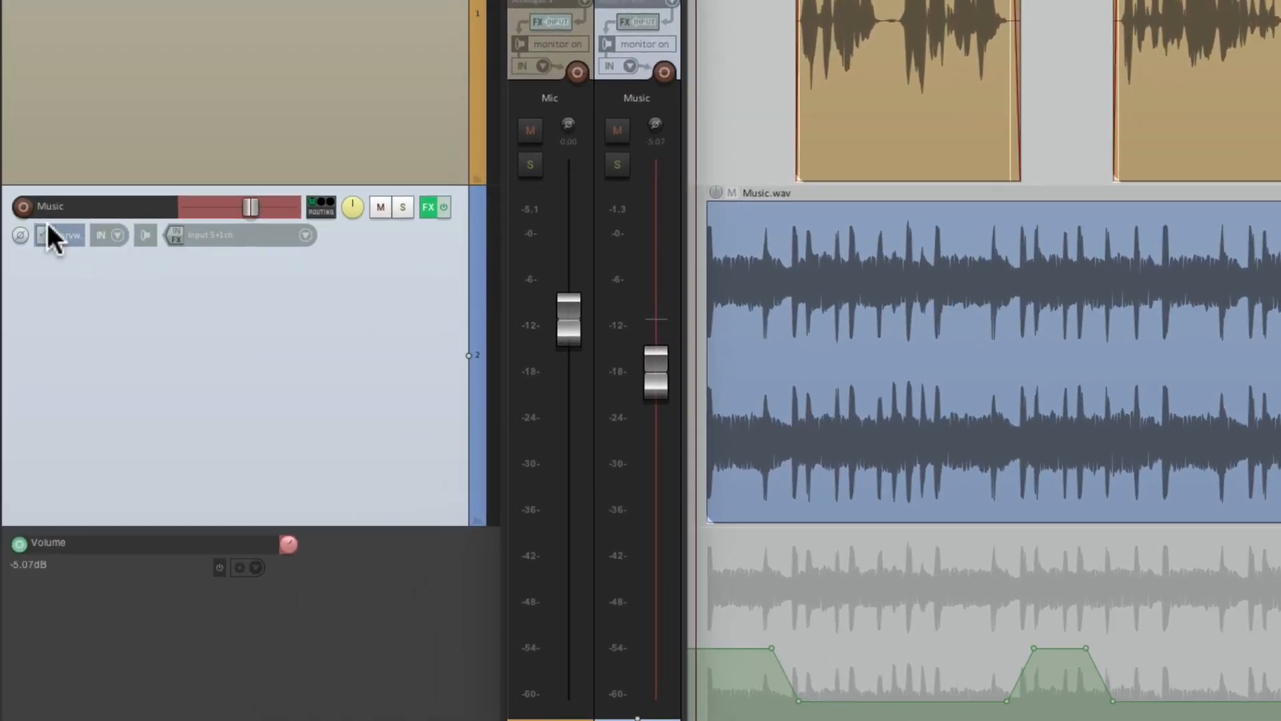
click(2, 280)
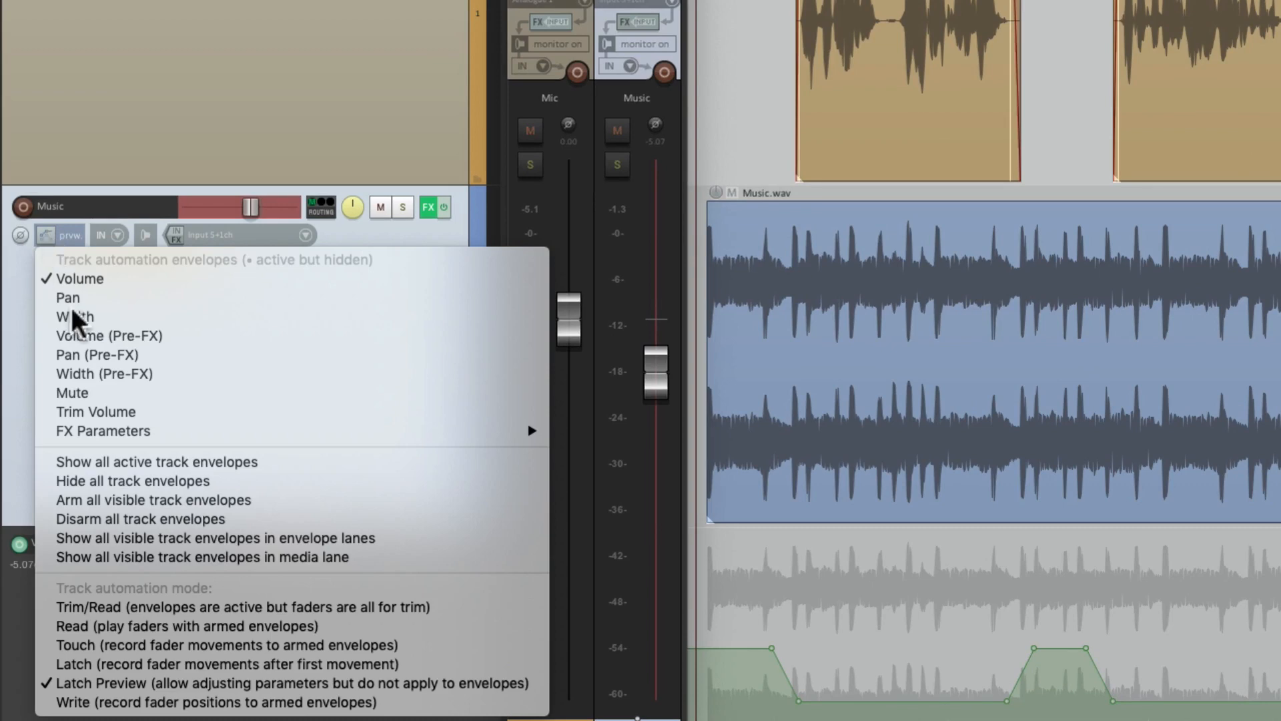
click(74, 625)
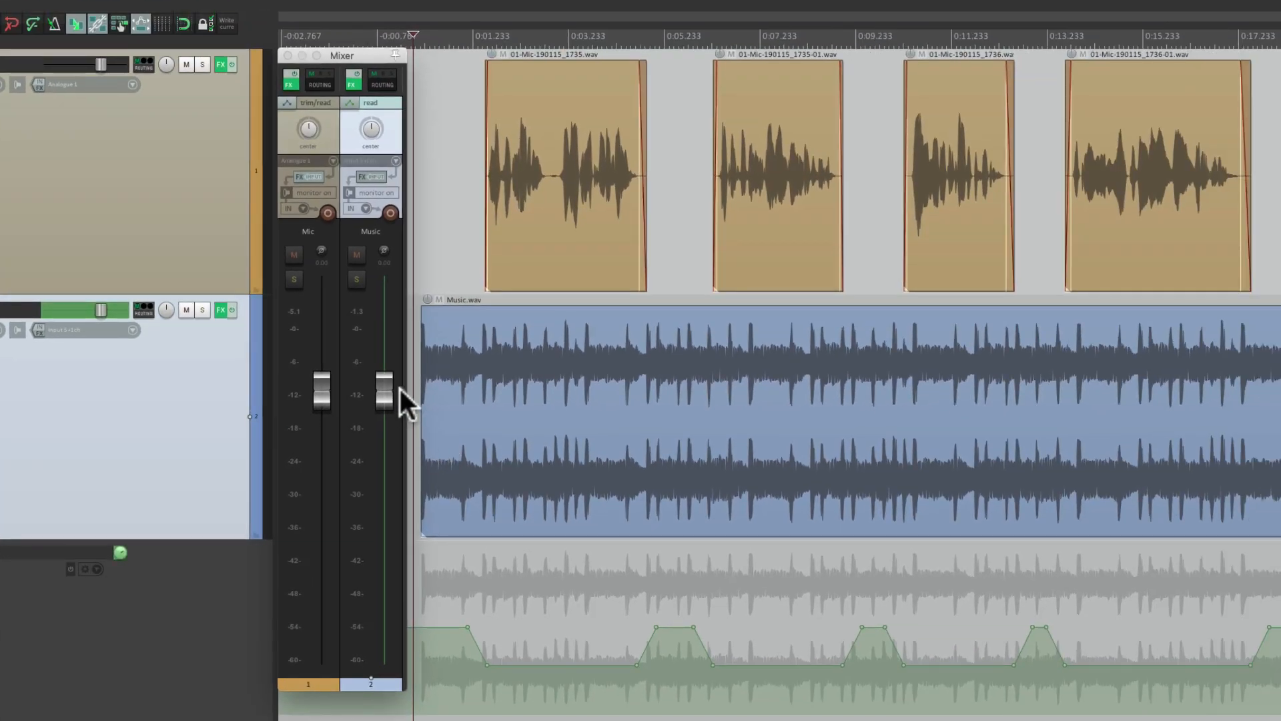
key(space)
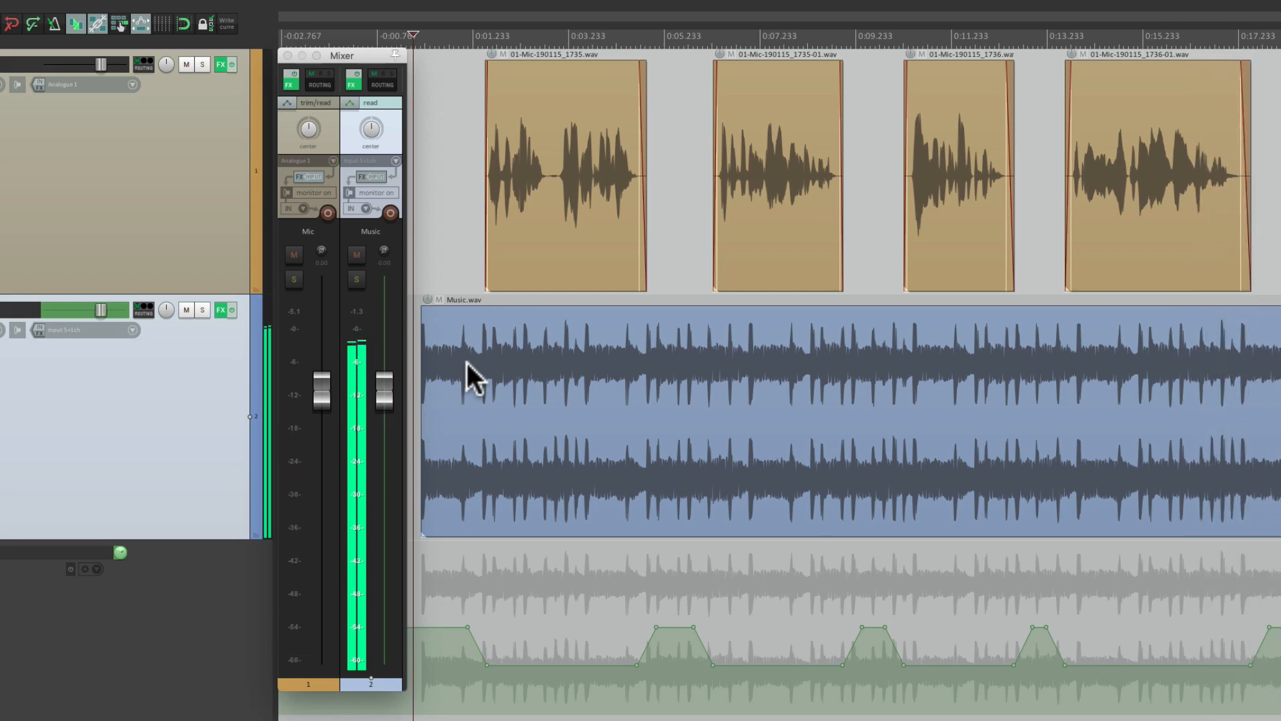
key(space)
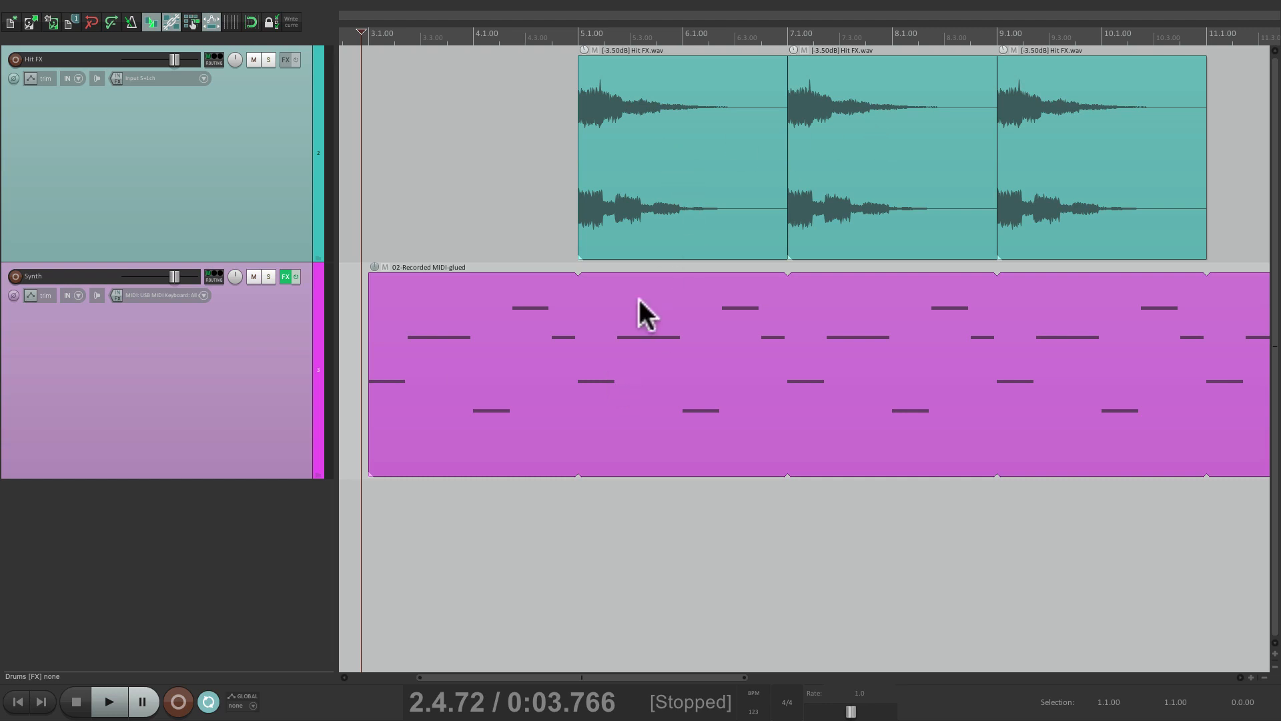
Step: Play back the Hit FX and Synth tracks from just before bar 3
key(space)
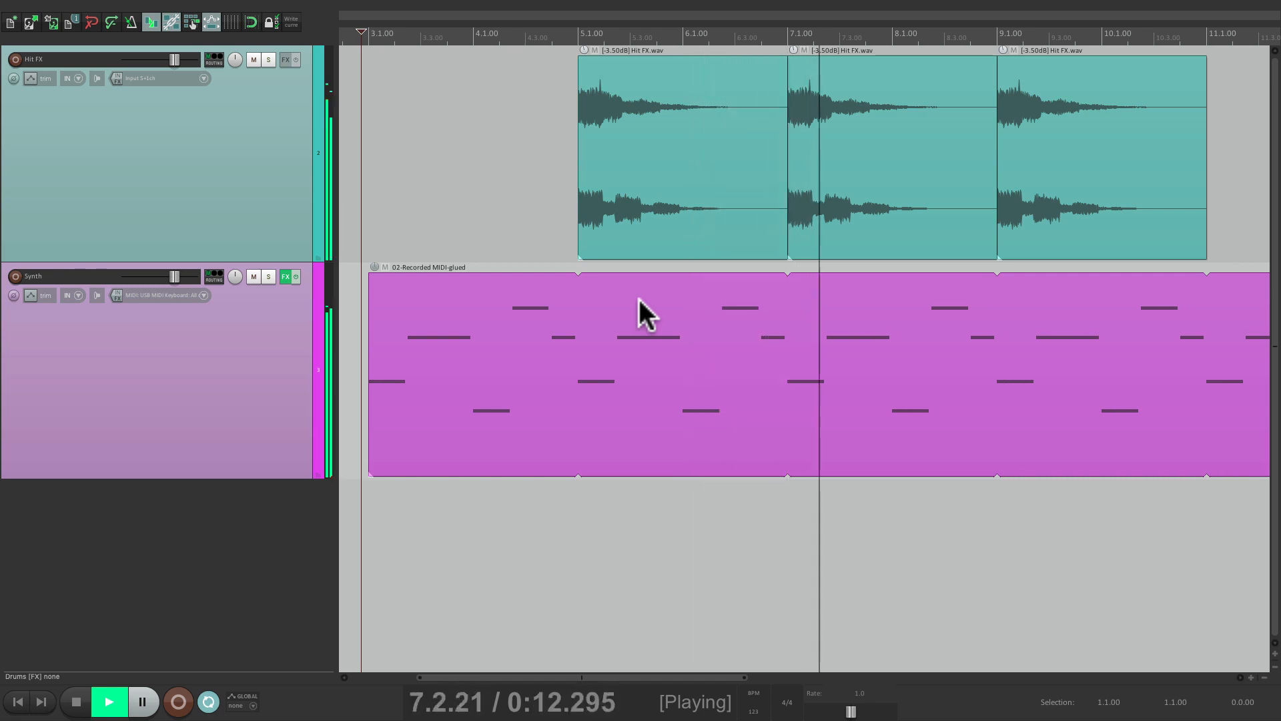
key(space)
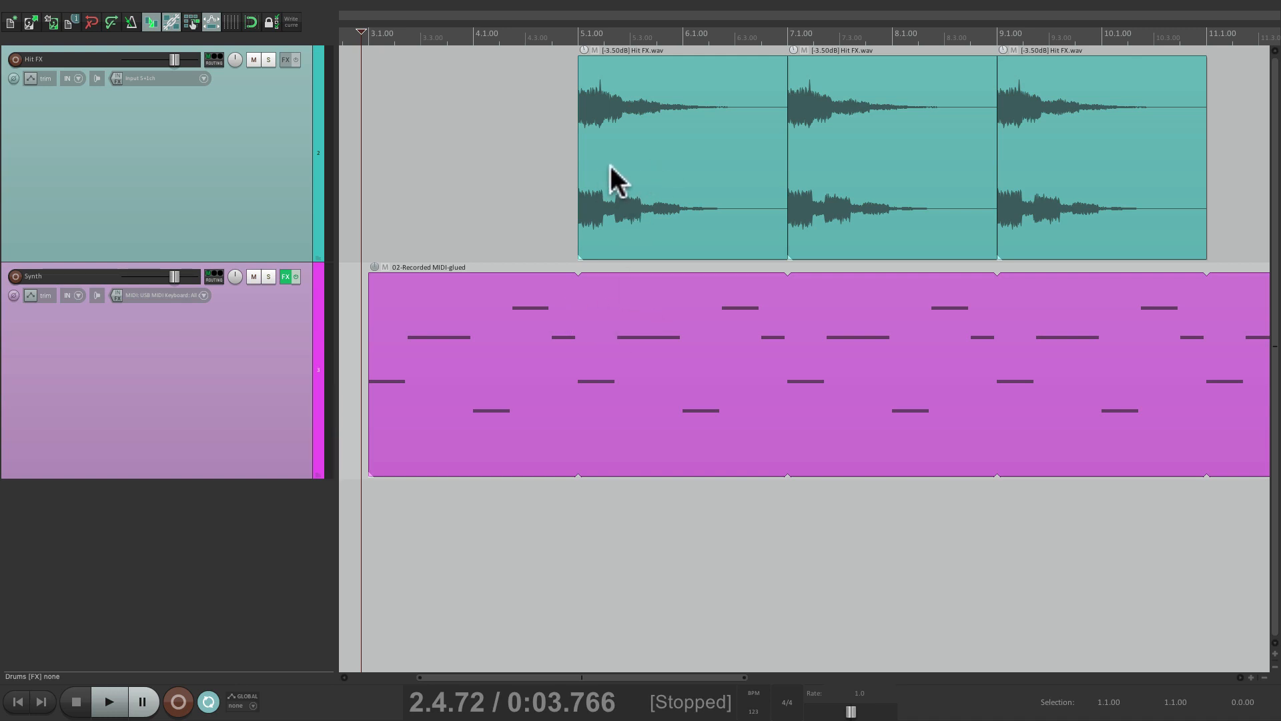
Step: Open the Synth track's ReaEQ and adjust its low-pass band frequency during playback, leaving it at 9533.0 Hz
click(286, 276)
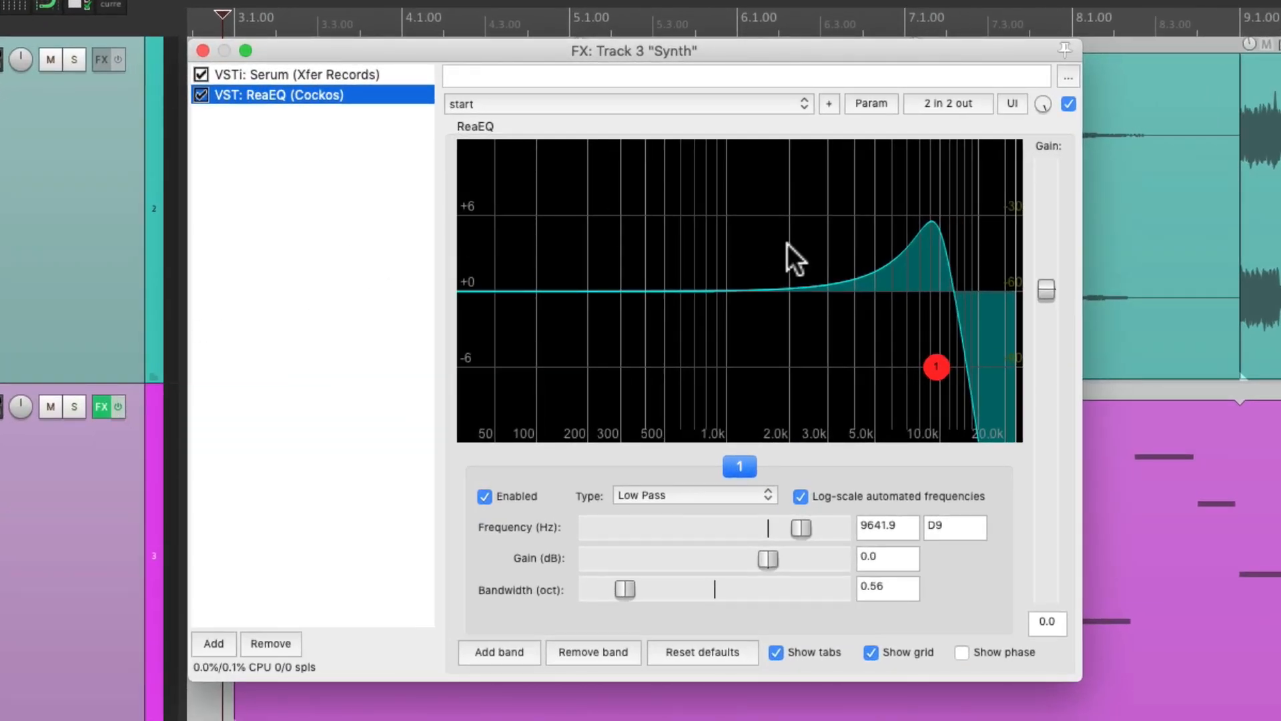
key(space)
mouse_move(921, 367)
mouse_down()
mouse_move(709, 369)
mouse_move(944, 357)
mouse_up()
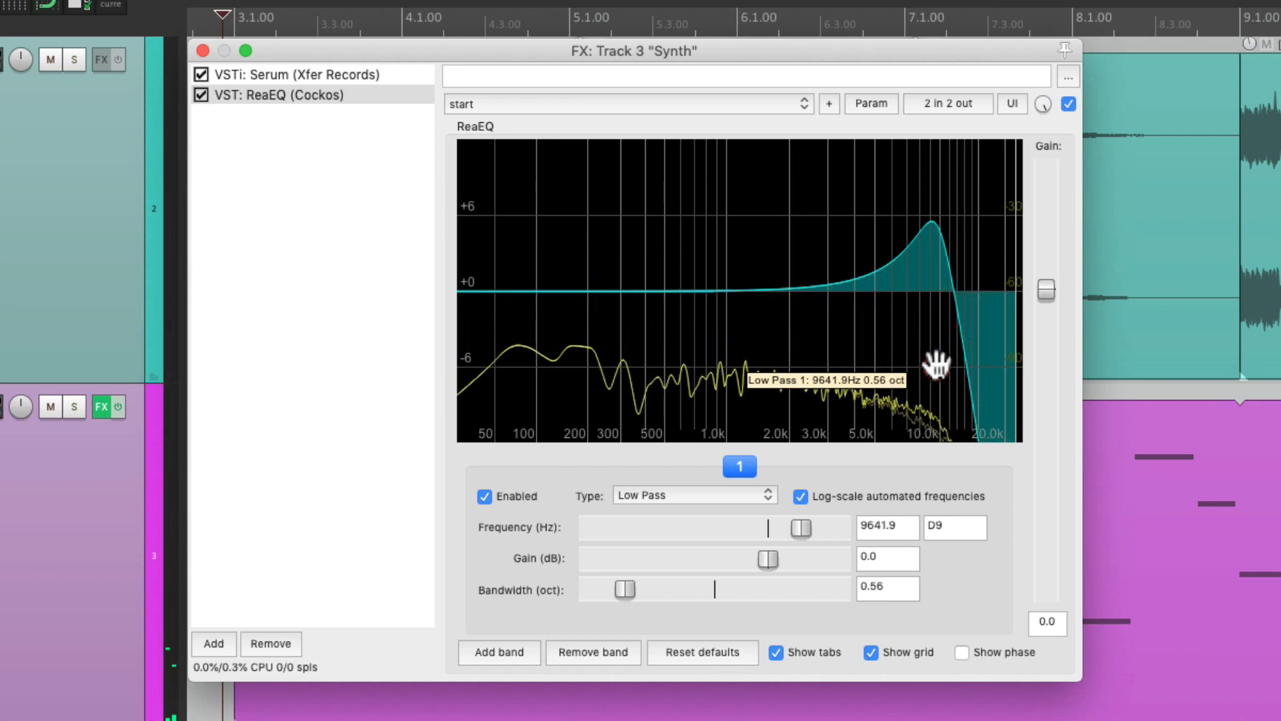
mouse_move(940, 366)
mouse_down()
mouse_move(923, 366)
mouse_move(936, 367)
mouse_up()
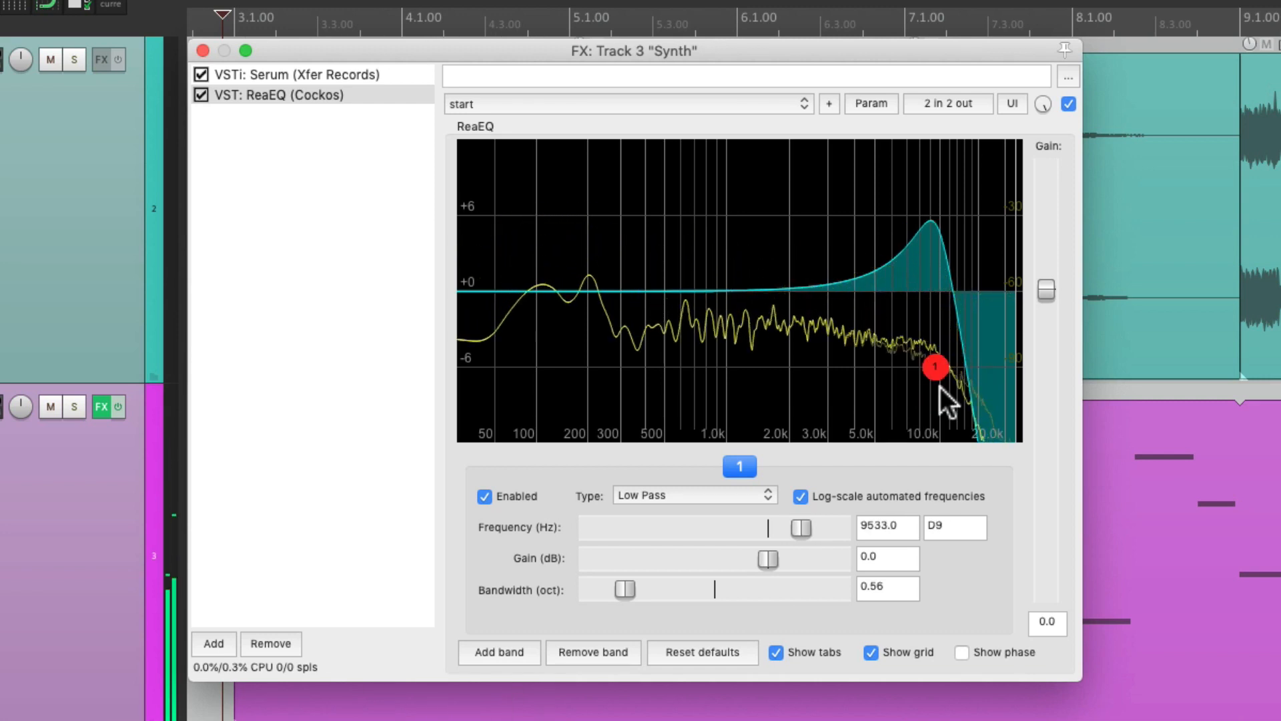
Step: Show the track envelope for the low-pass frequency and set the Synth track's automation mode to Latch Preview
click(862, 104)
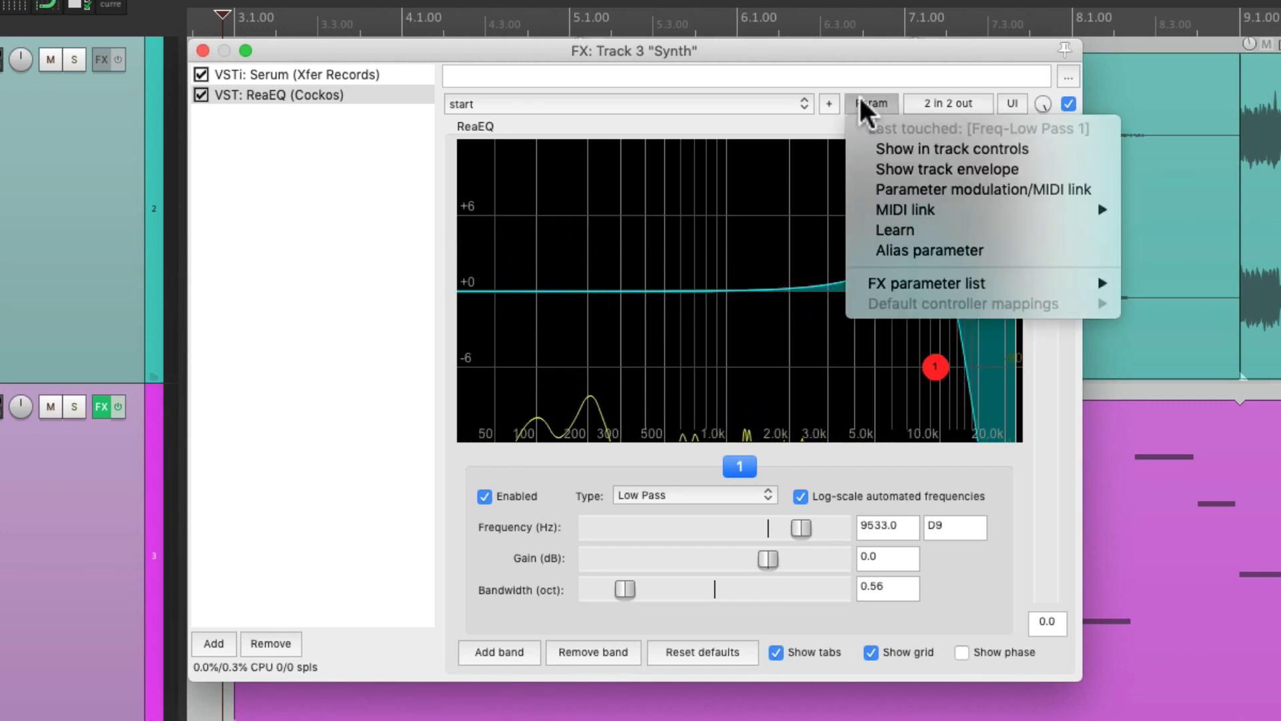
click(859, 168)
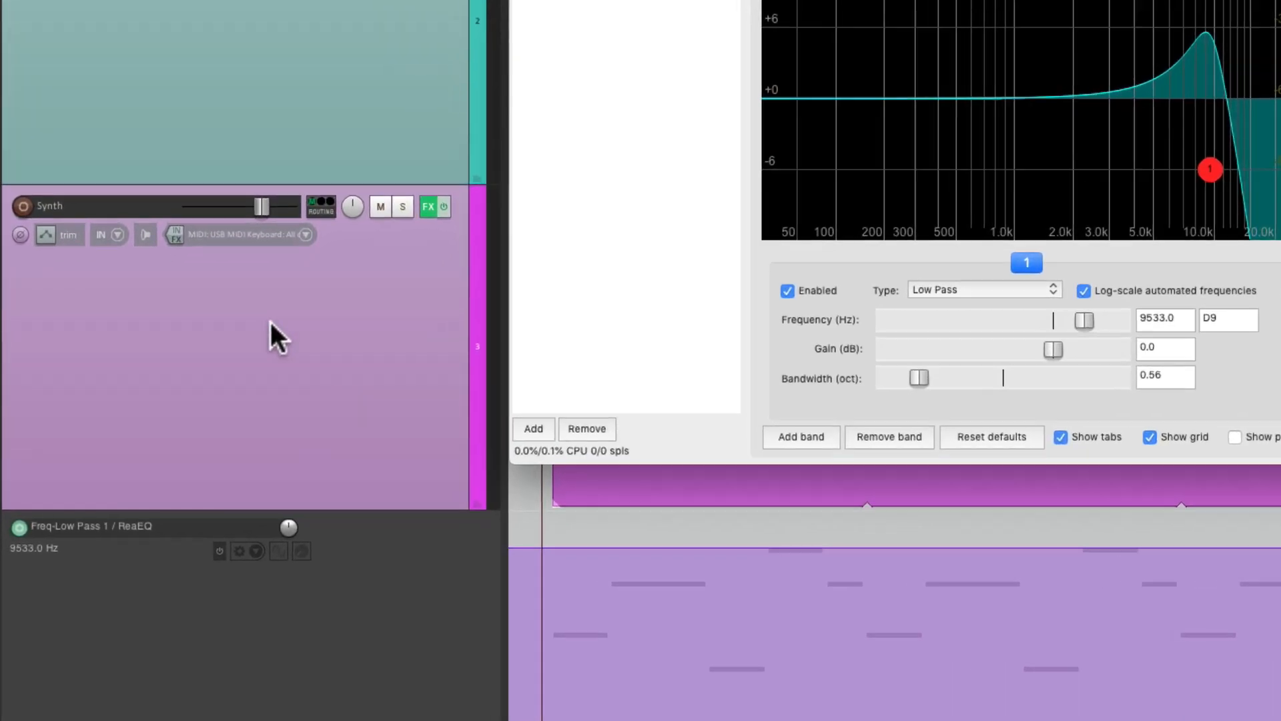
click(48, 234)
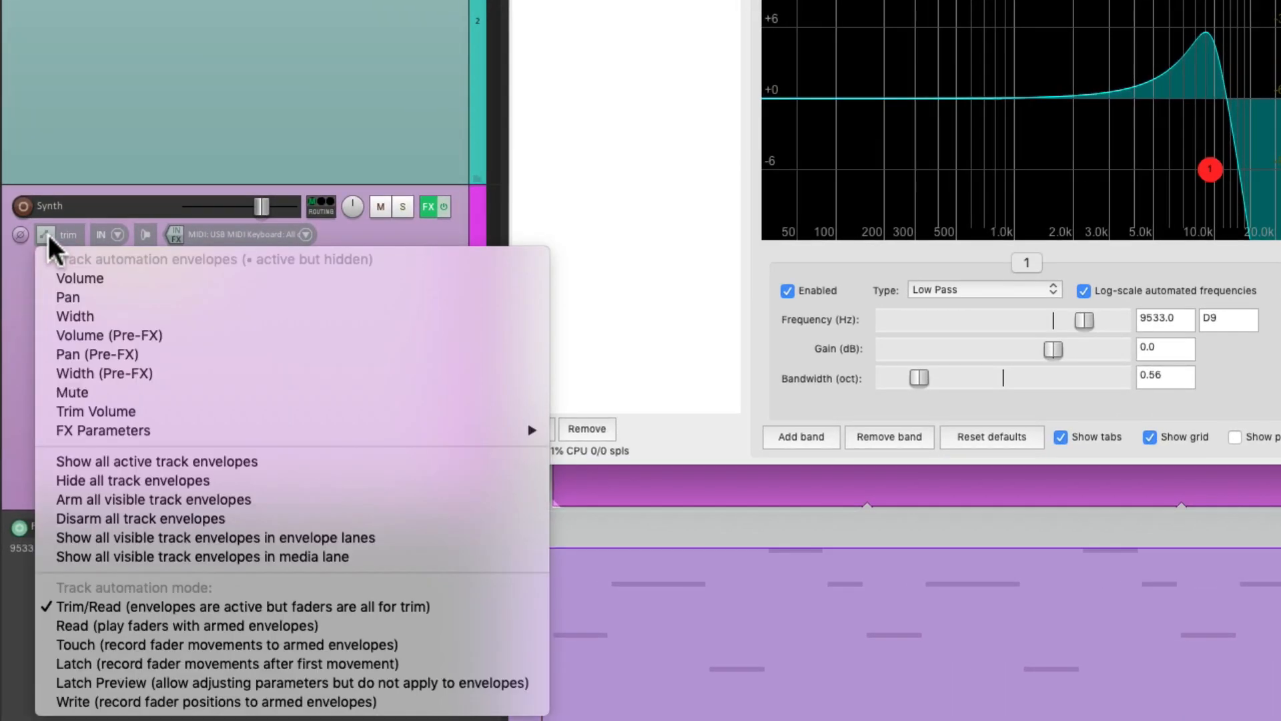
click(53, 684)
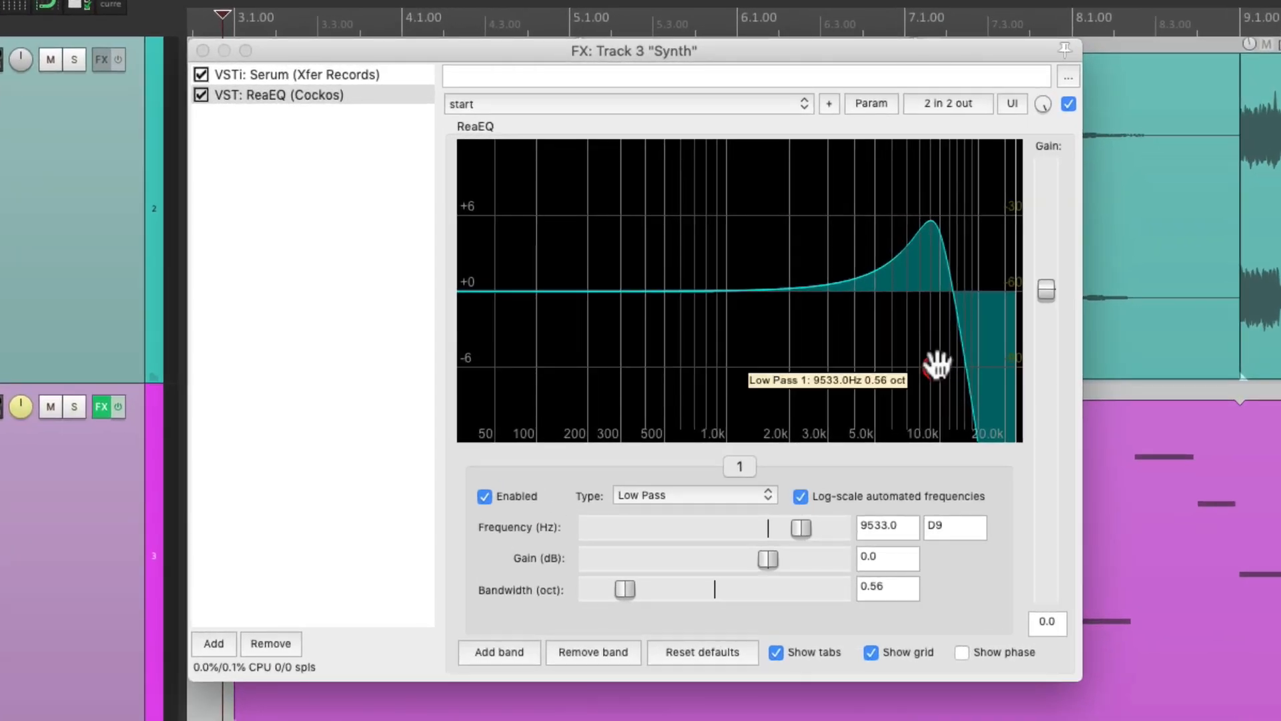
Step: Preview the low-pass frequency at 1239.3 Hz during playback, and close the Synth's effects window
key(space)
drag(938, 364, 746, 384)
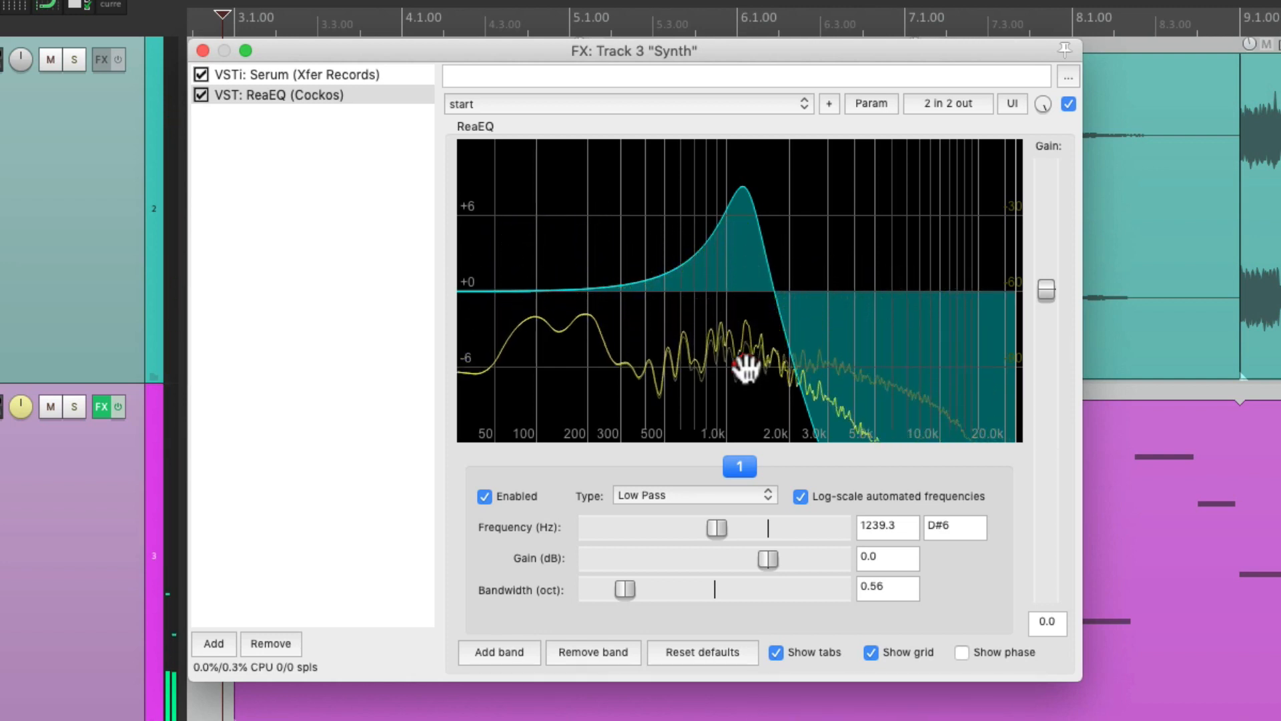
click(203, 50)
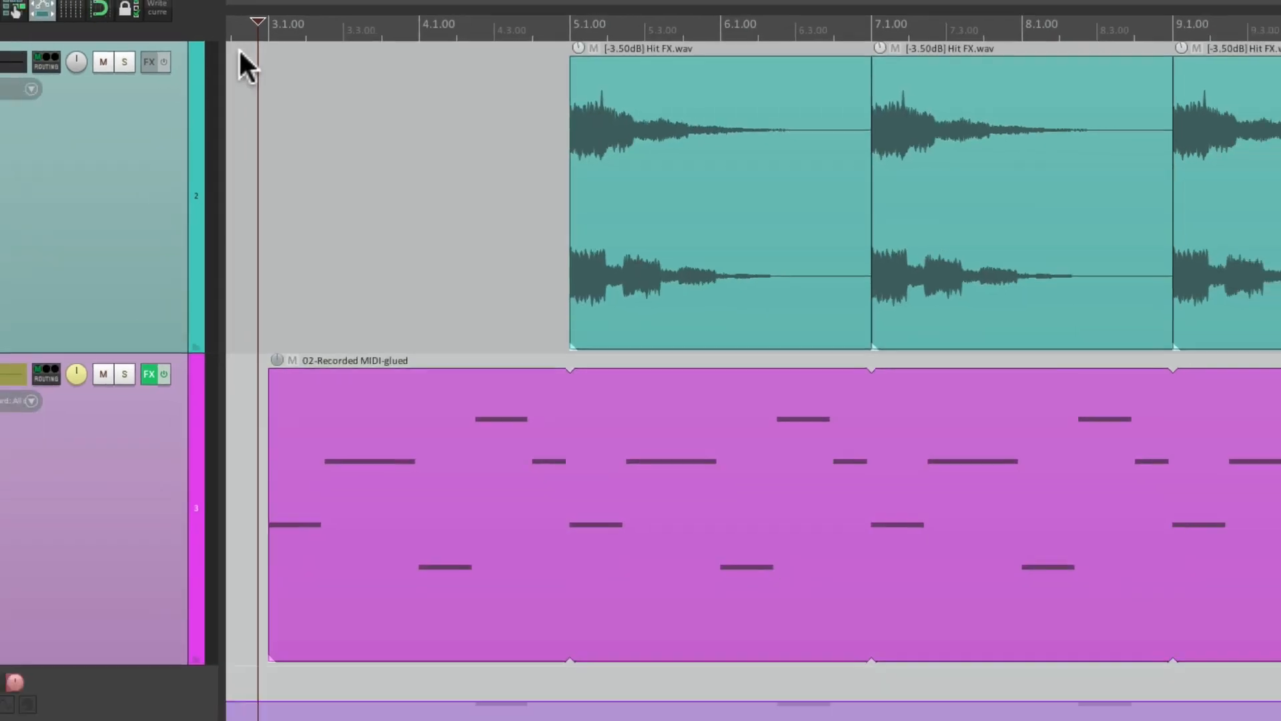
Step: Write the previewed low-pass frequency to time selections over the loud starts of the first and second Hit FX clips, at bars 5 and 7
drag(573, 50, 622, 44)
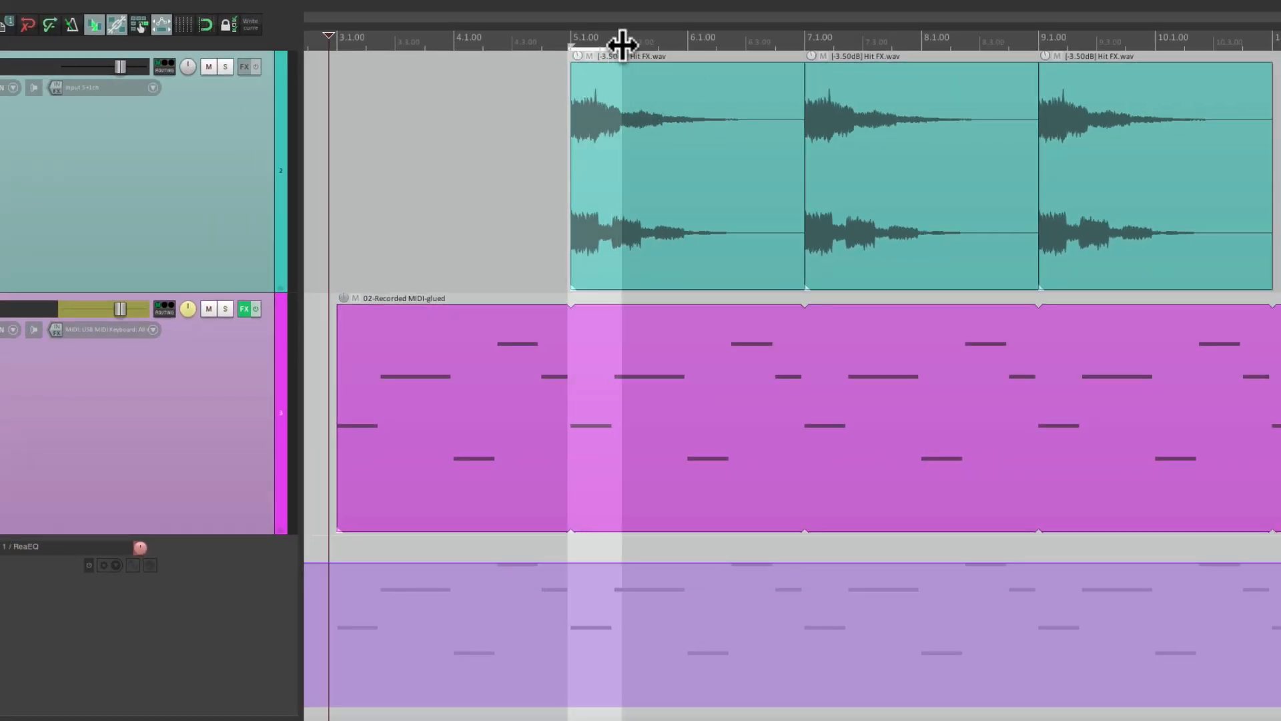
click(252, 21)
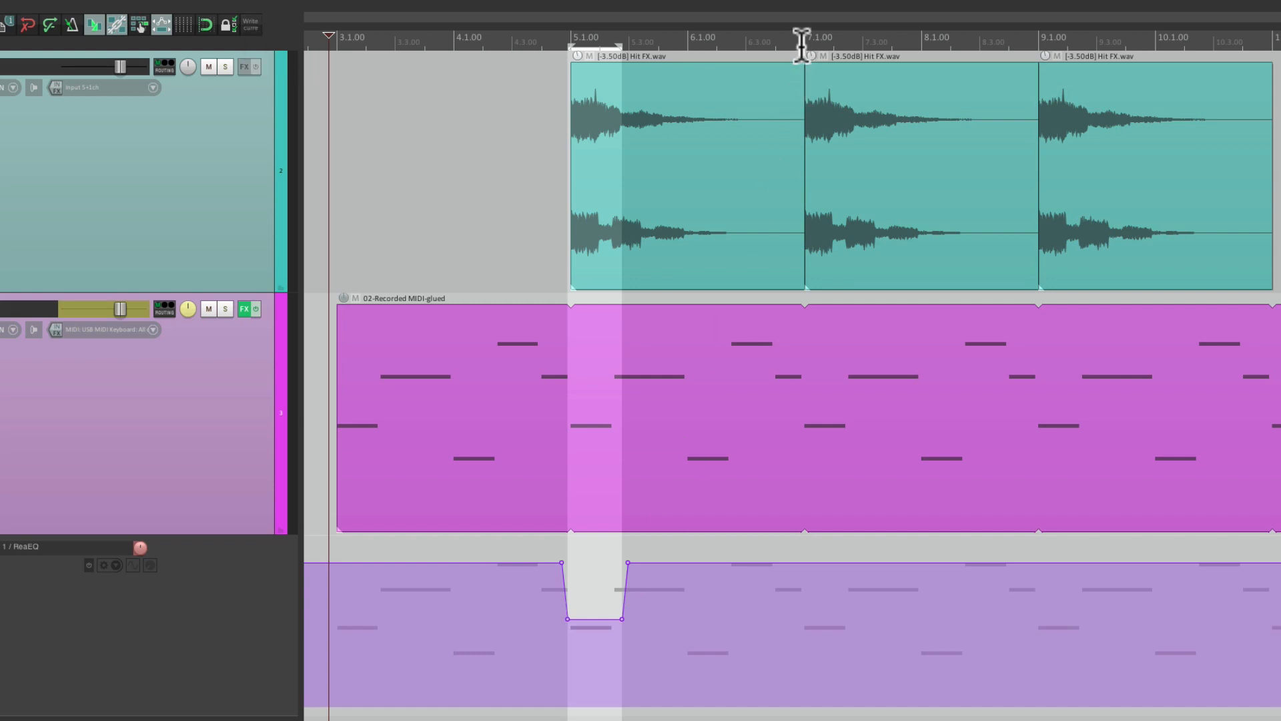
drag(806, 43, 854, 37)
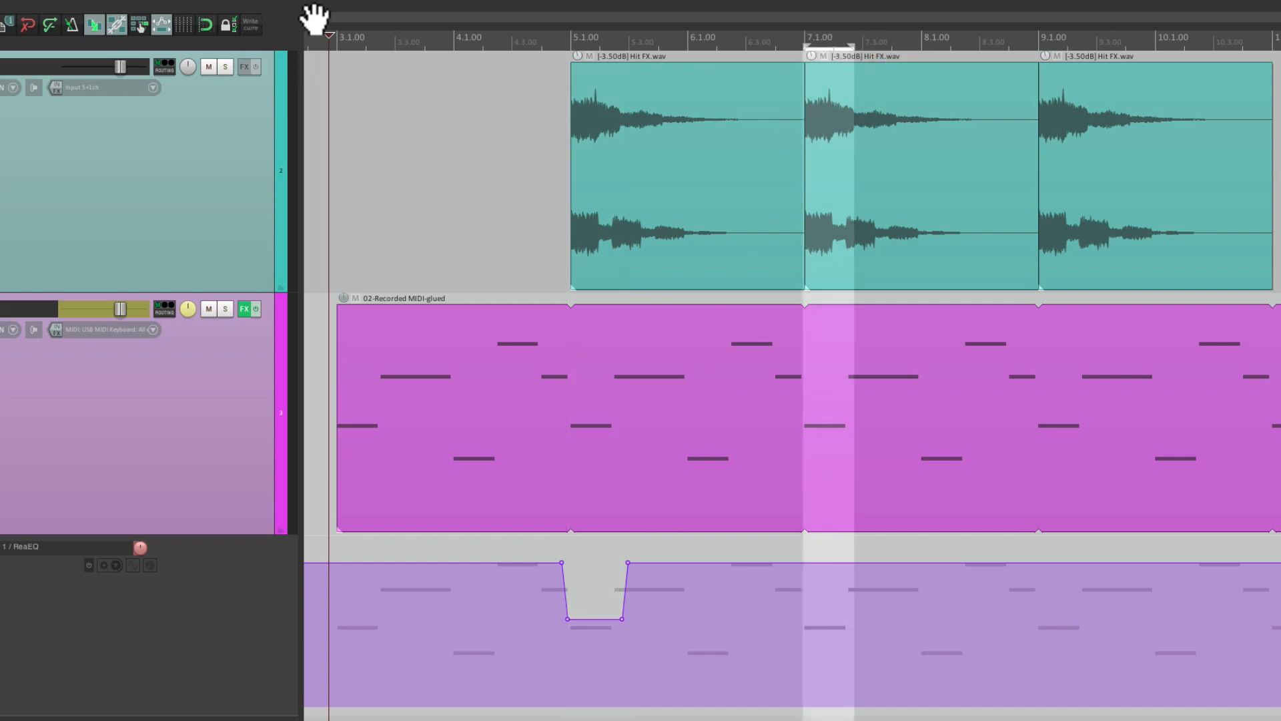
click(254, 27)
Step: Write the previewed low-pass frequency to the time selection from 9.1.01 to 9.2.67 over the third Hit FX clip, and clear the selection
drag(1054, 41, 1086, 40)
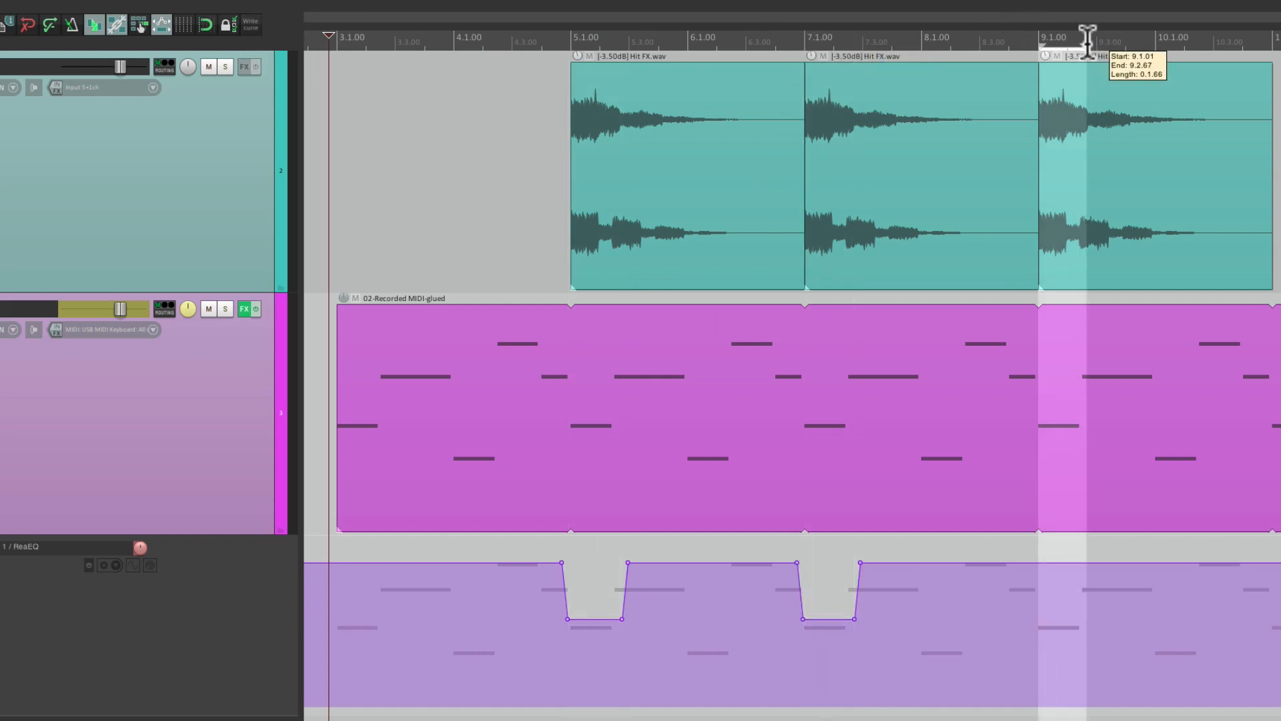
click(253, 25)
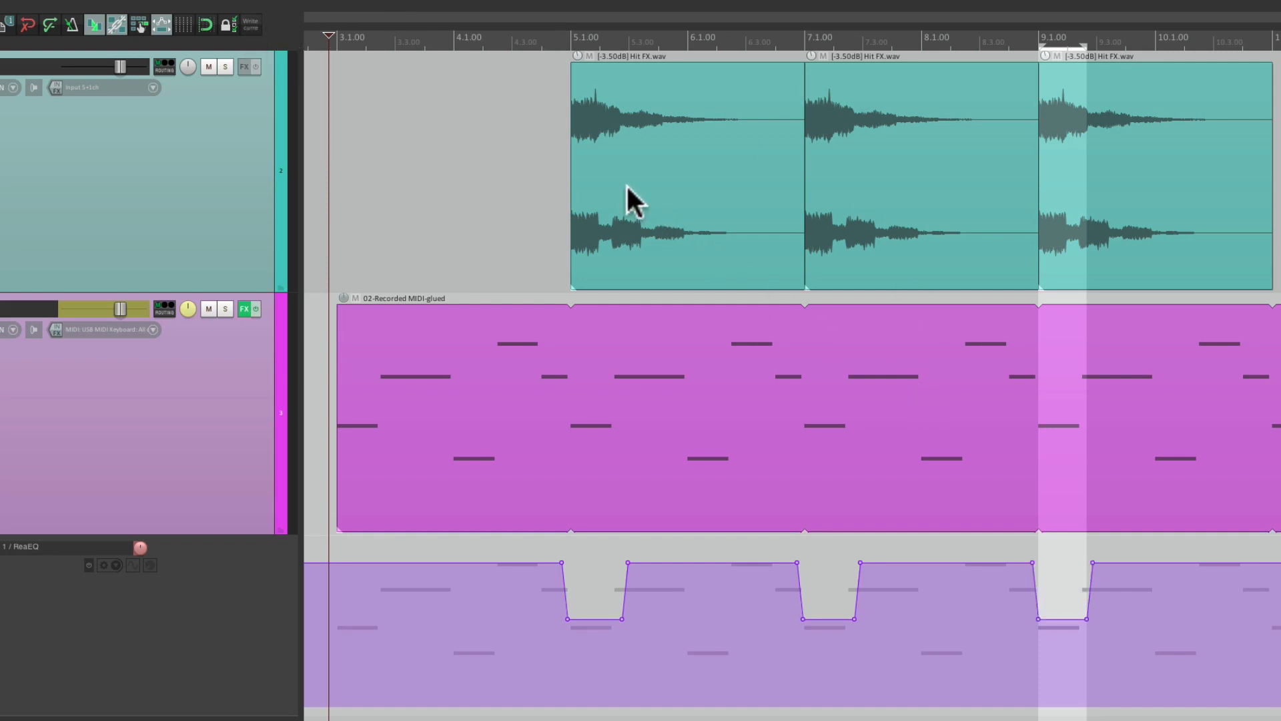
key(Escape)
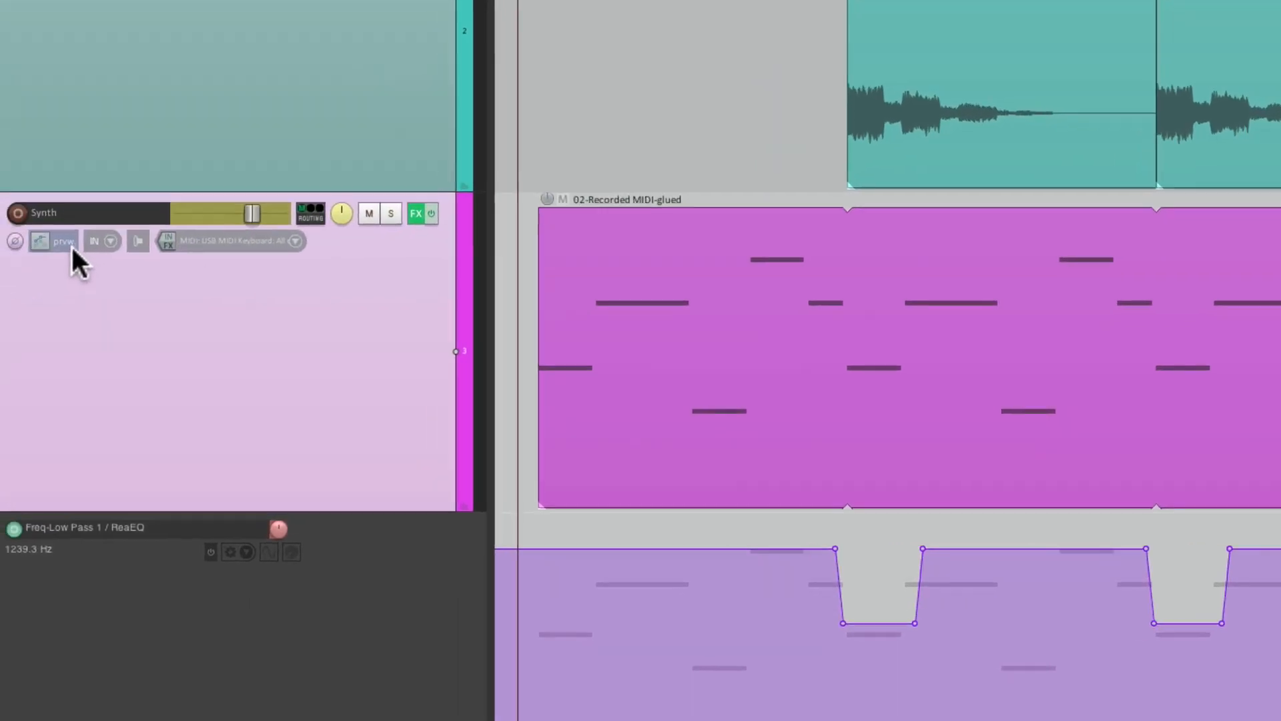
Step: Set the Synth track's automation mode to Trim/Read and play back the filter dips, checking the ReaEQ window
click(44, 234)
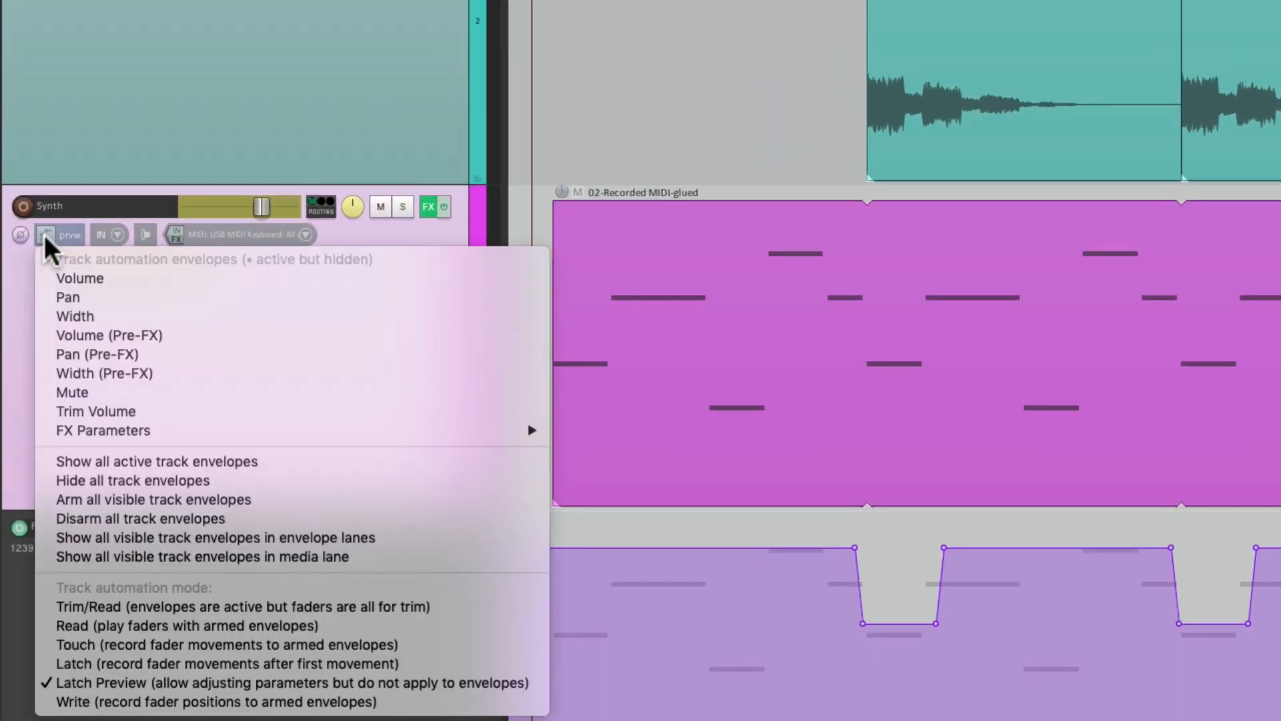
click(50, 605)
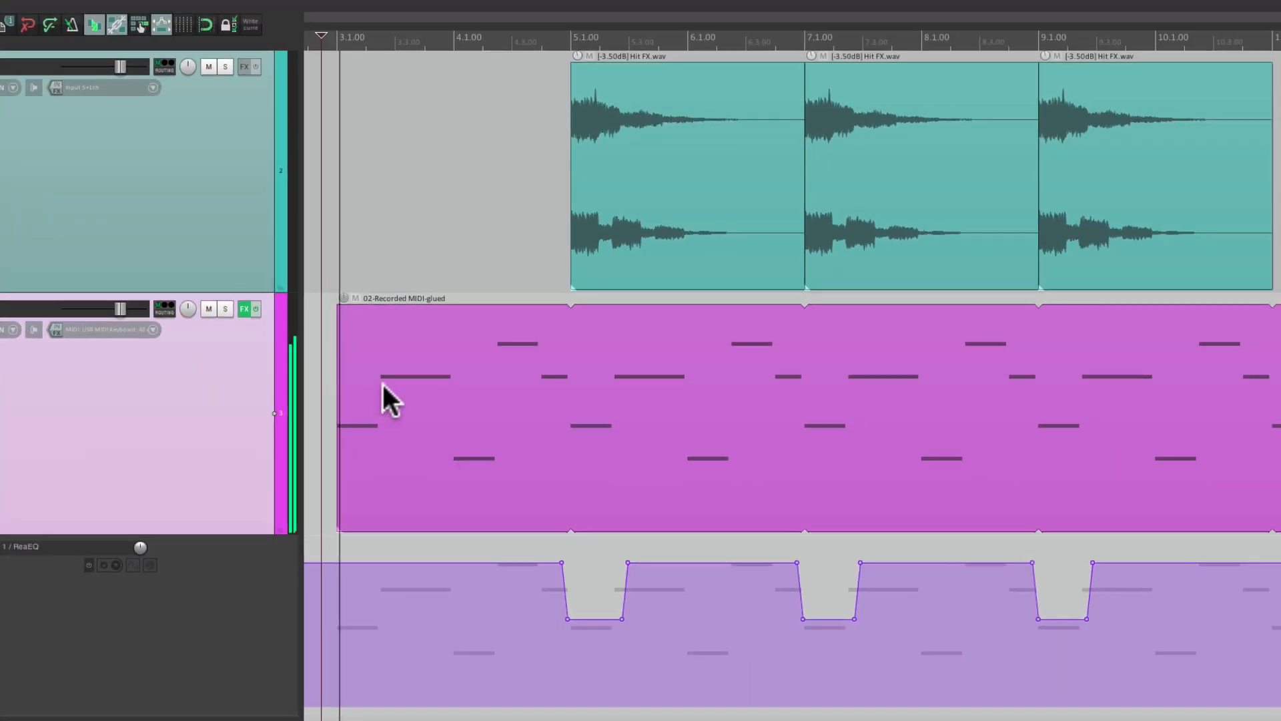
click(244, 308)
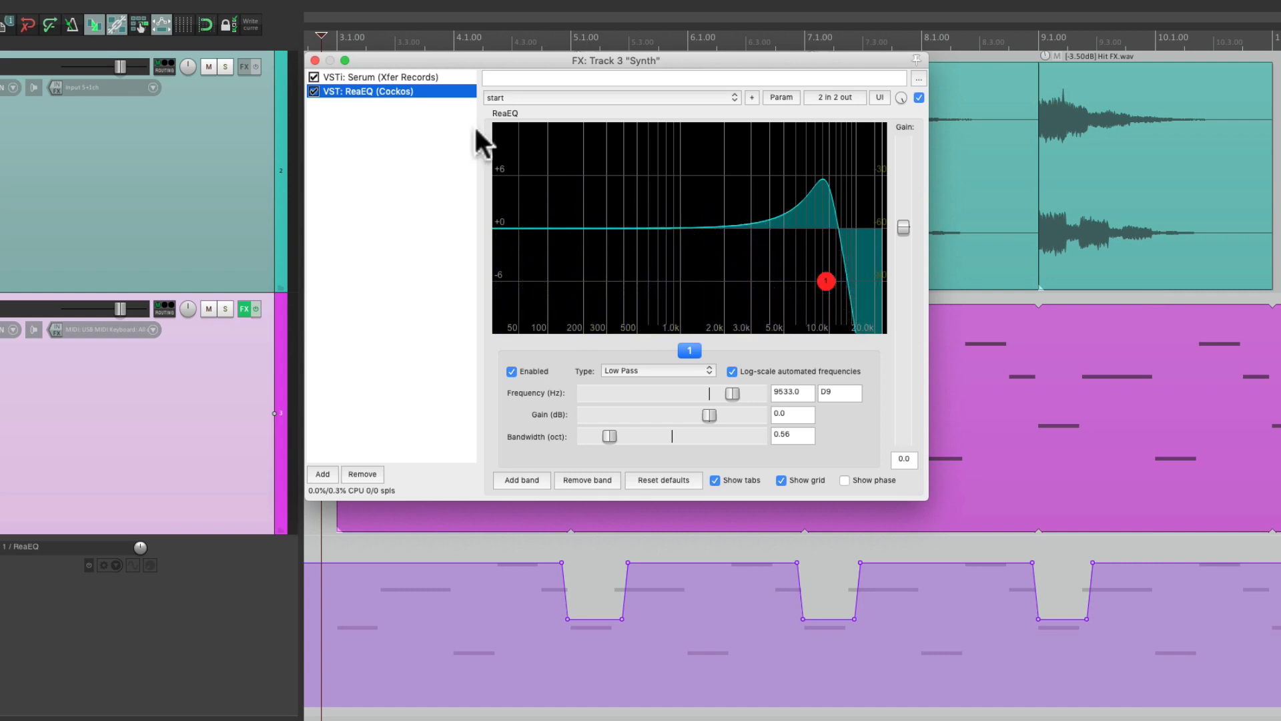
click(315, 60)
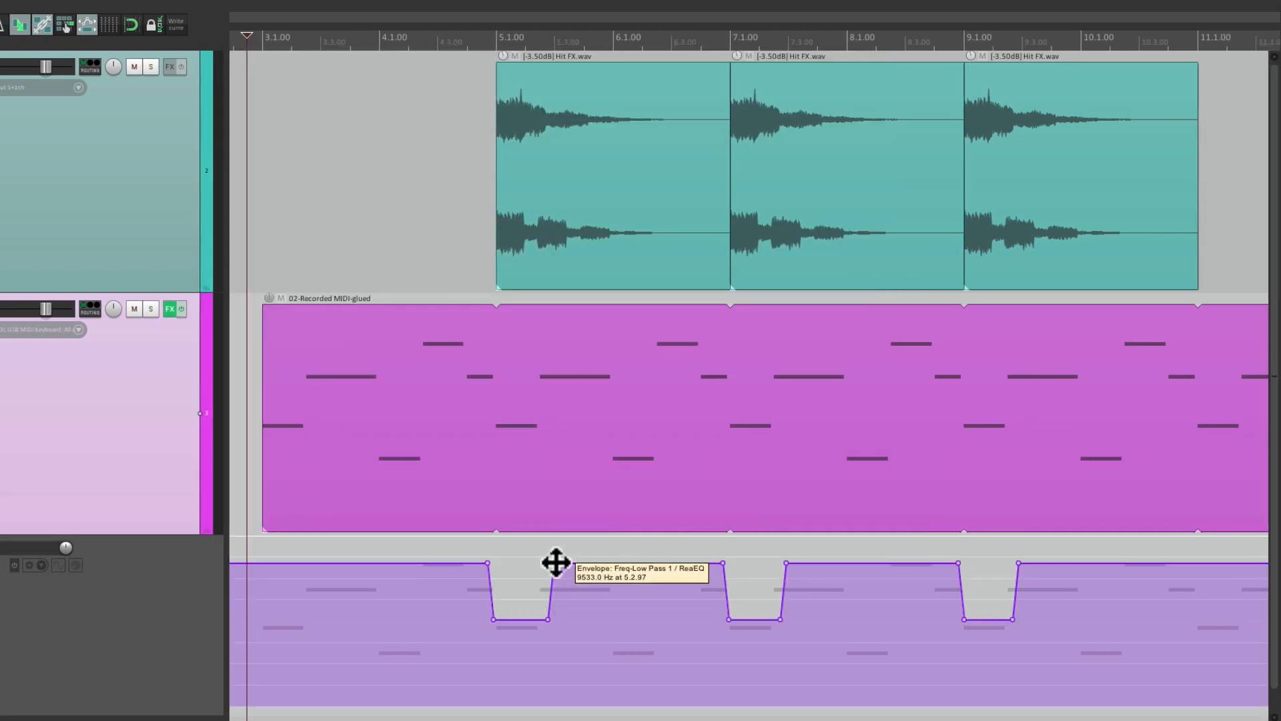
Step: Select the end points of all three filter dips and stretch their recovery ramps by about half a bar, keeping the frequency value
super+click(786, 562)
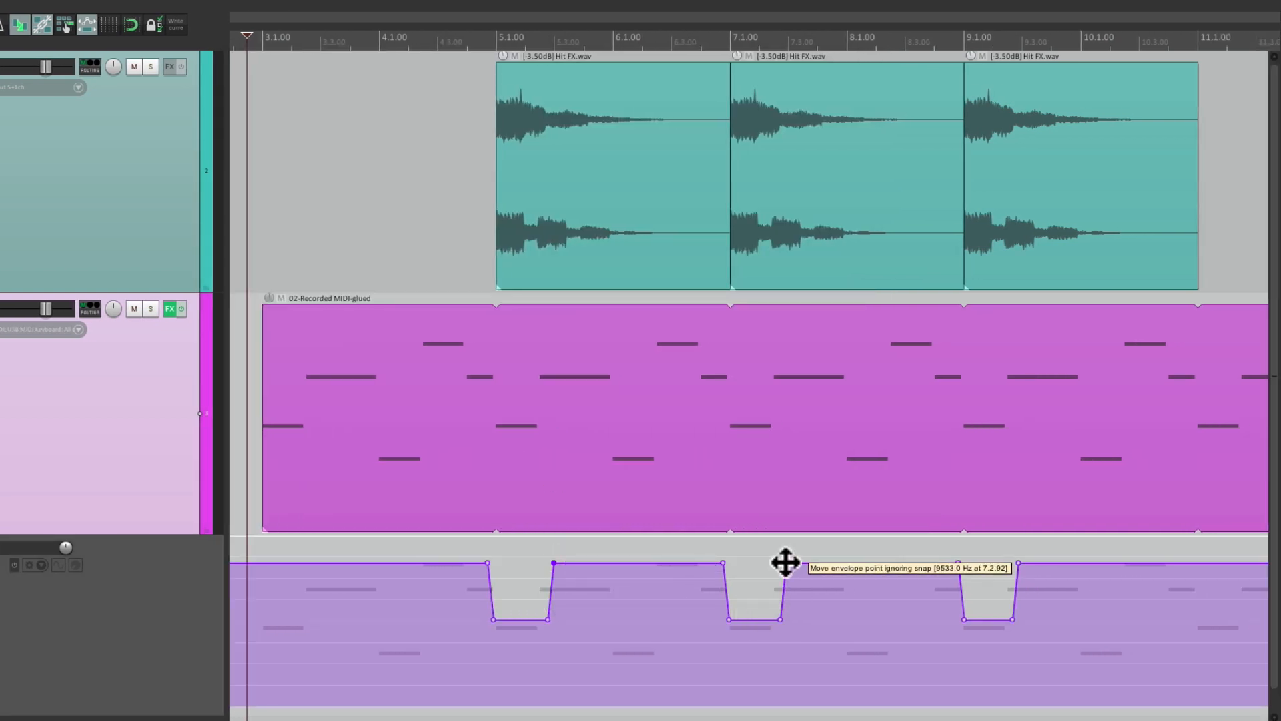
super+click(1018, 562)
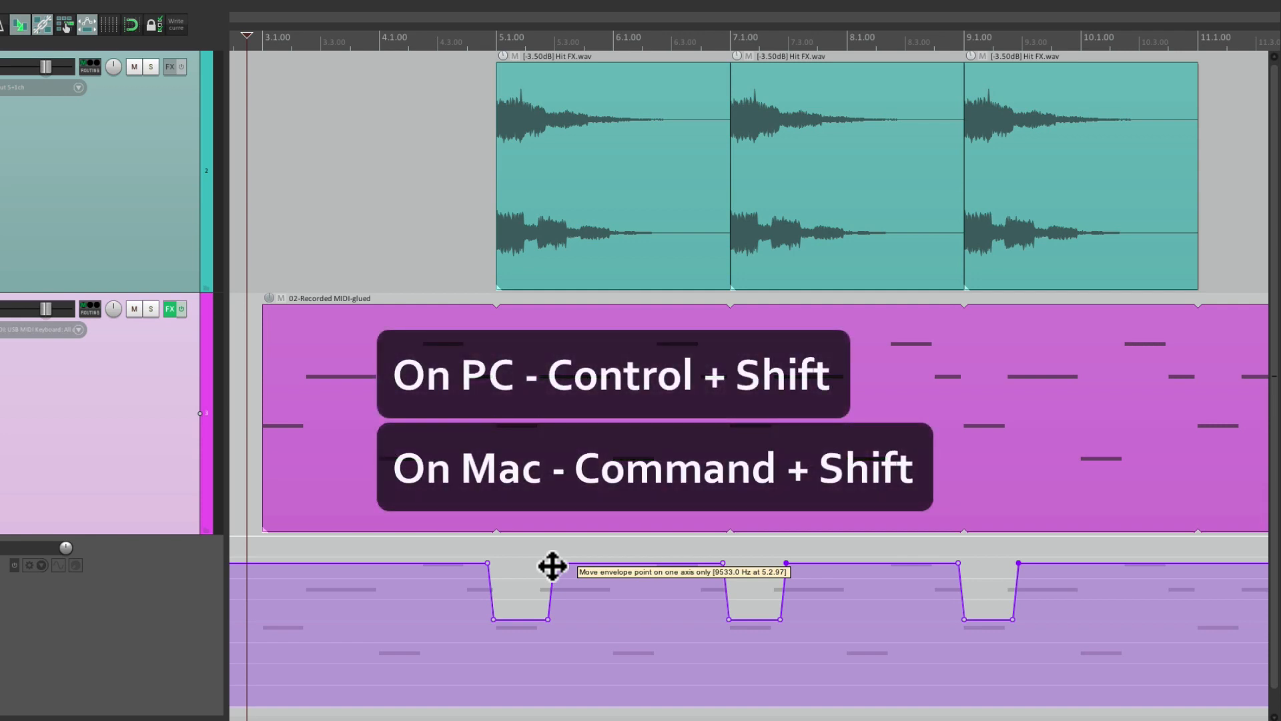
drag(552, 565, 610, 562)
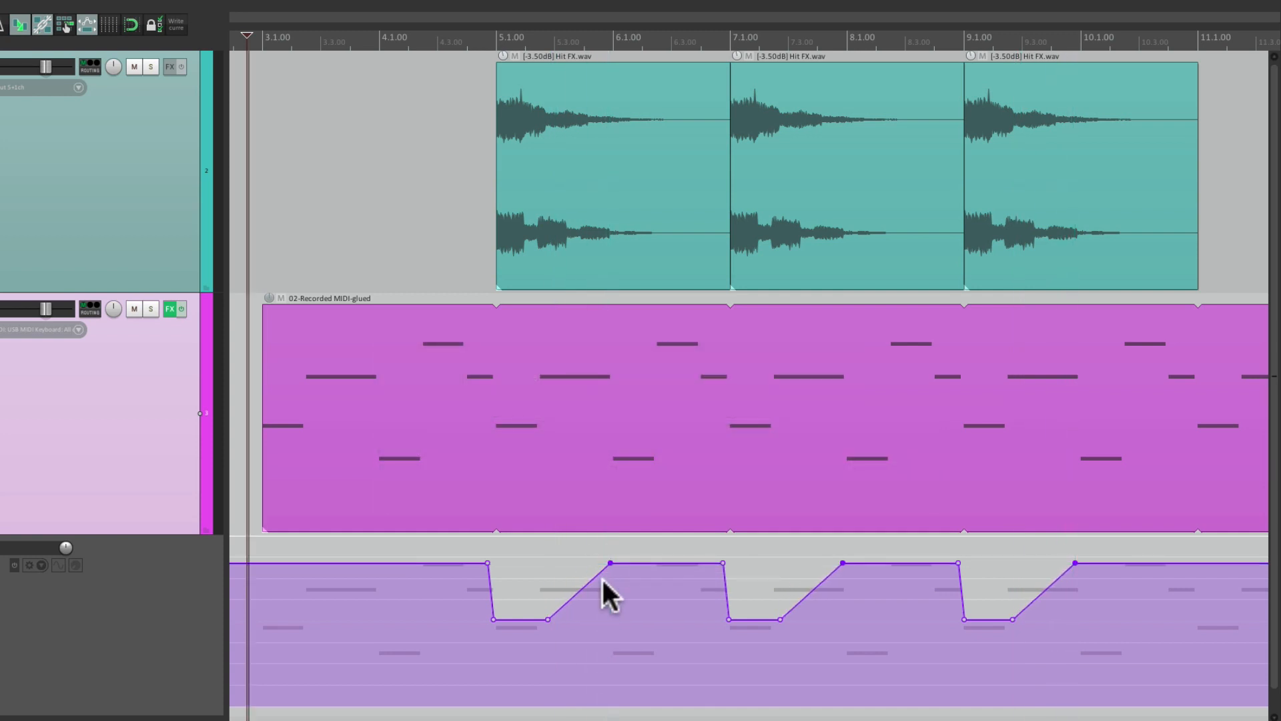
Step: Play back the reshaped filter automation, also with the Synth's ReaEQ window open, and close the window
key(space)
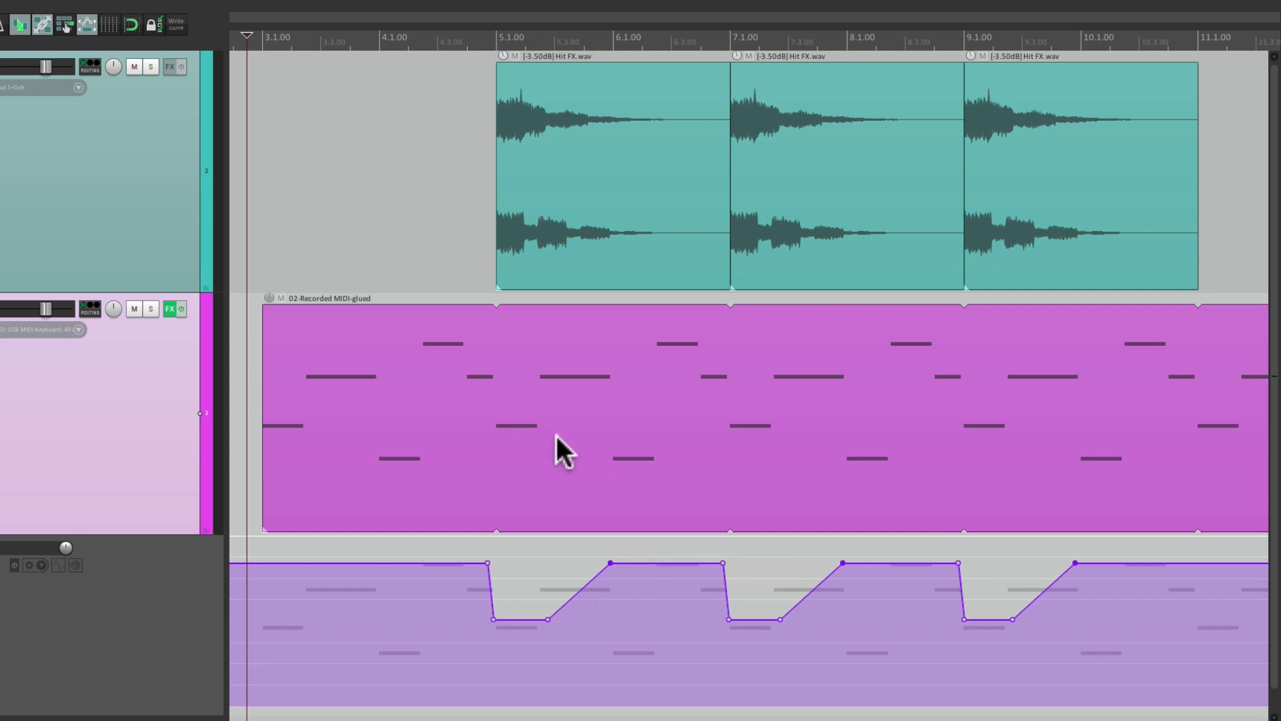
click(170, 308)
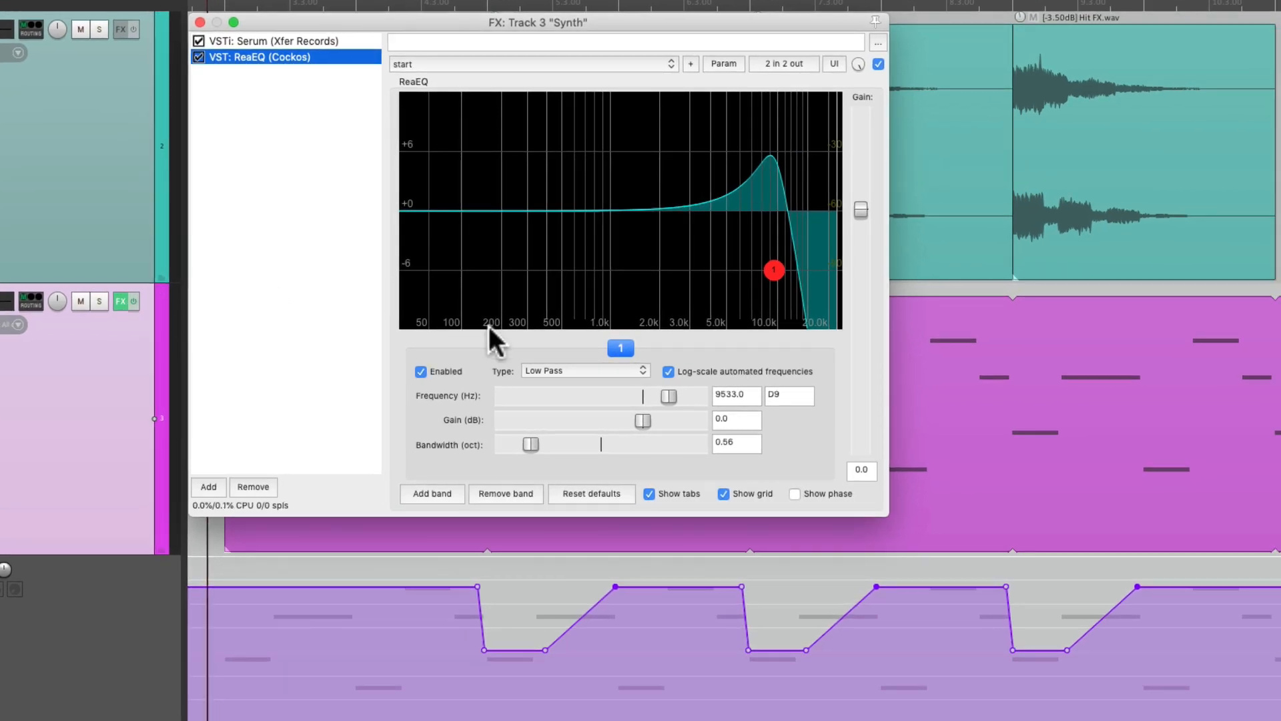
key(space)
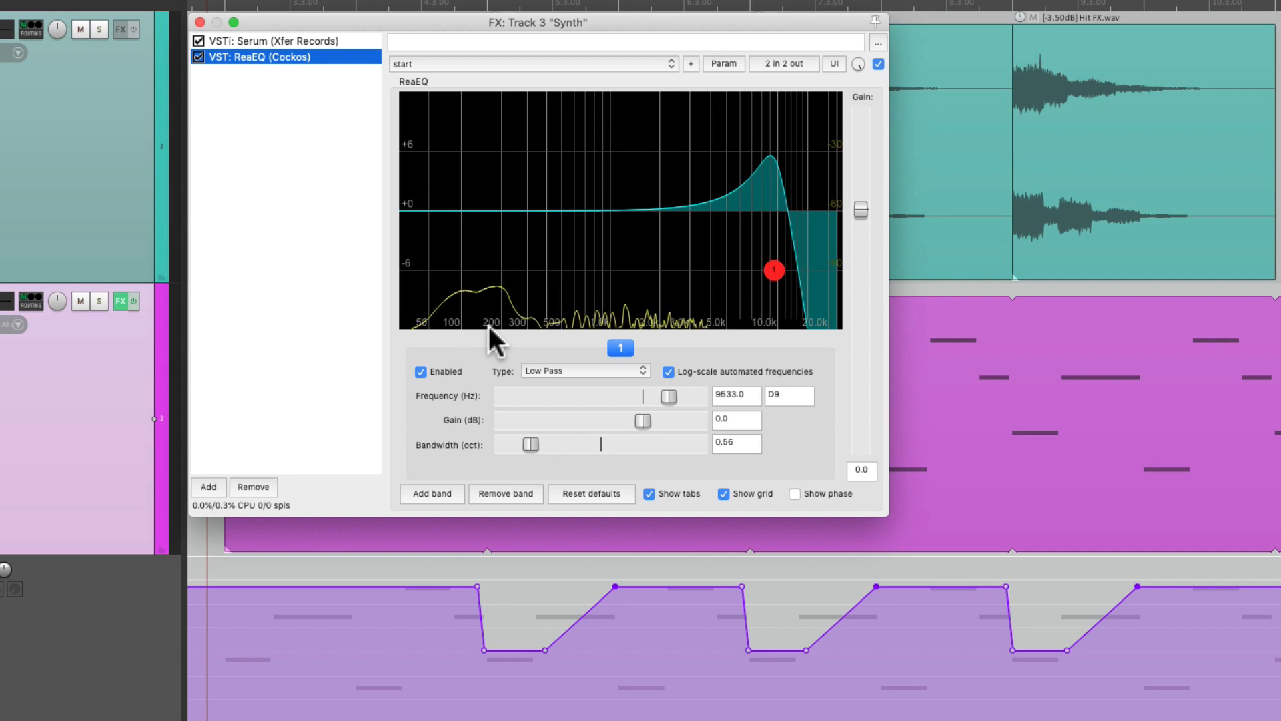
click(199, 23)
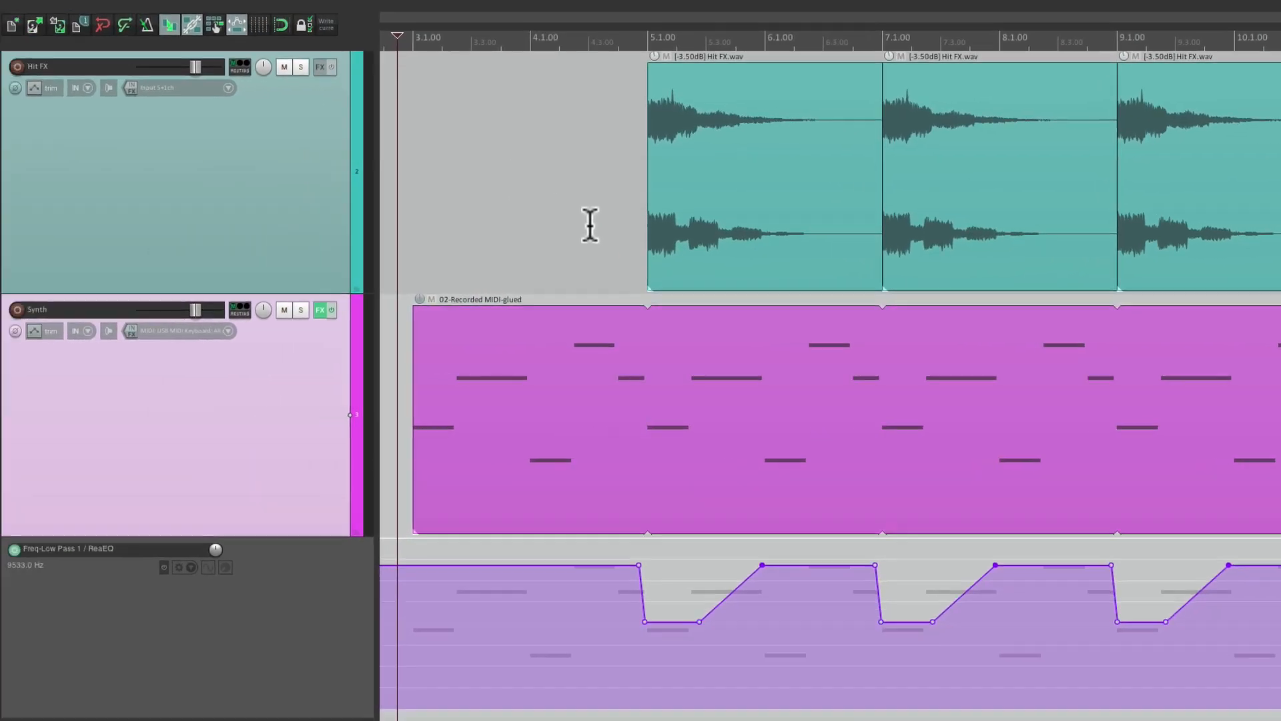